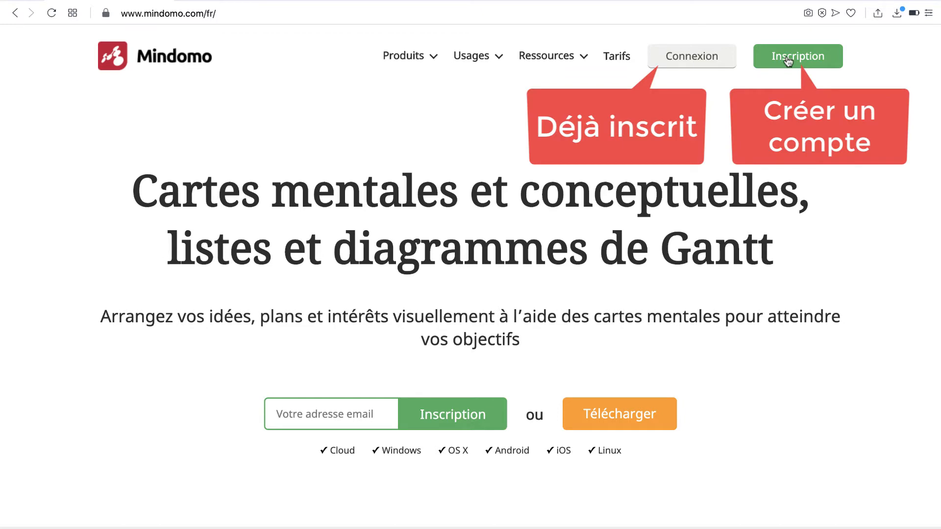
Step: Sign up for a teacher (Professeur) account, accepting the terms of use and authenticating with an existing Google account
left_click(787, 59)
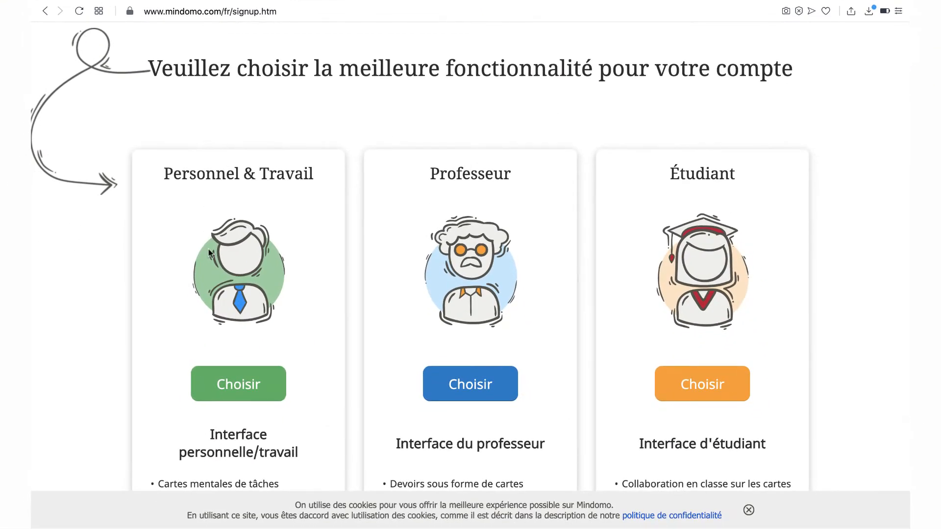
left_click(450, 385)
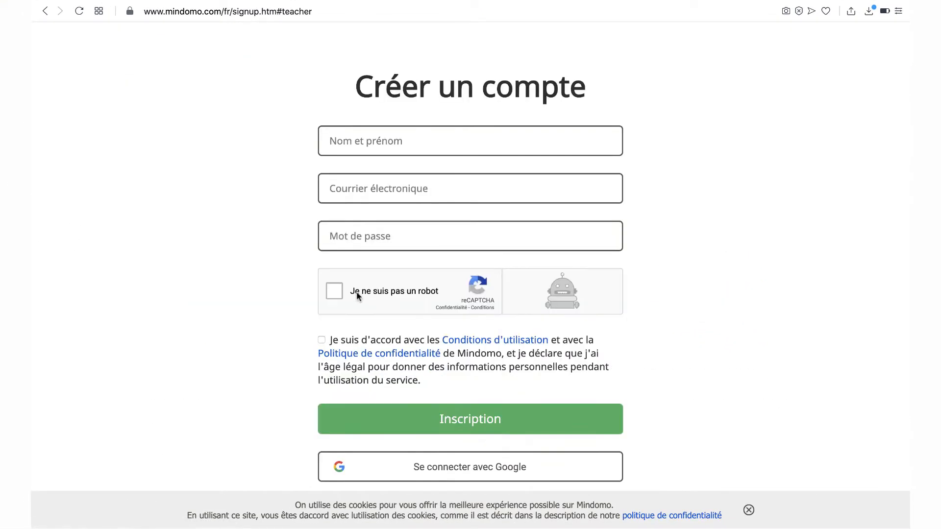
left_click(322, 340)
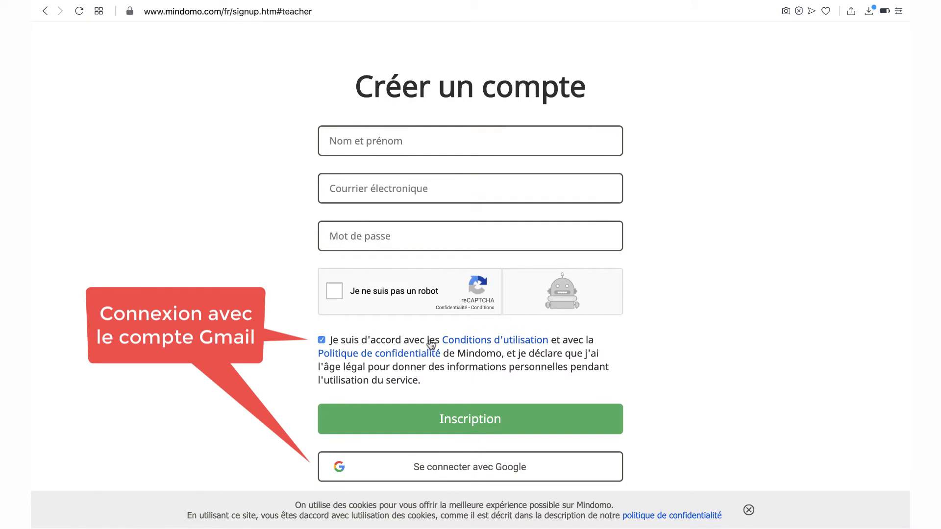
left_click(452, 471)
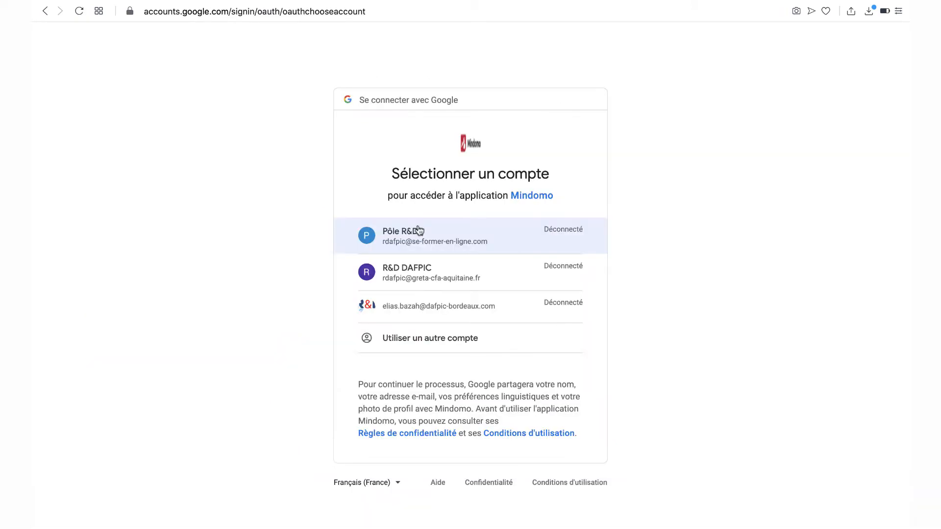
left_click(420, 286)
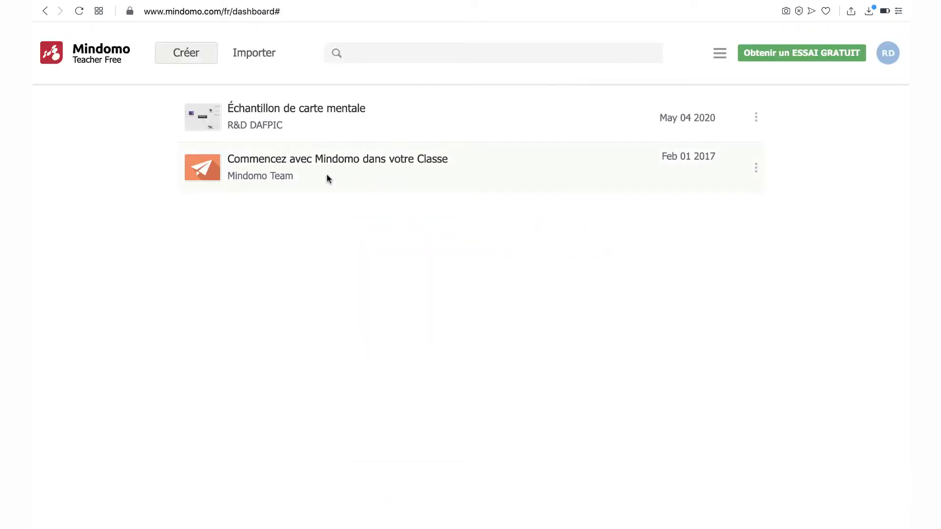
Step: Create a blank mind map and rename its central topic to "Mindomo"
left_click(185, 58)
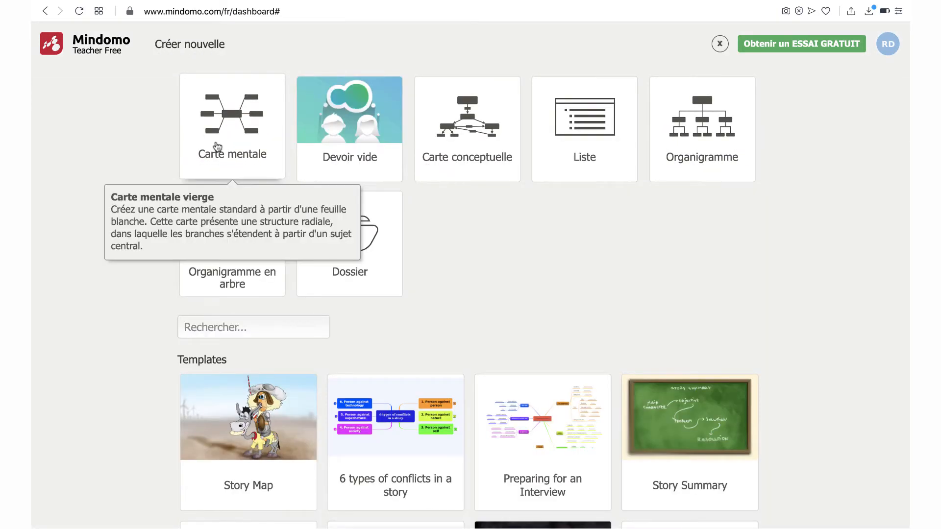
left_click(233, 141)
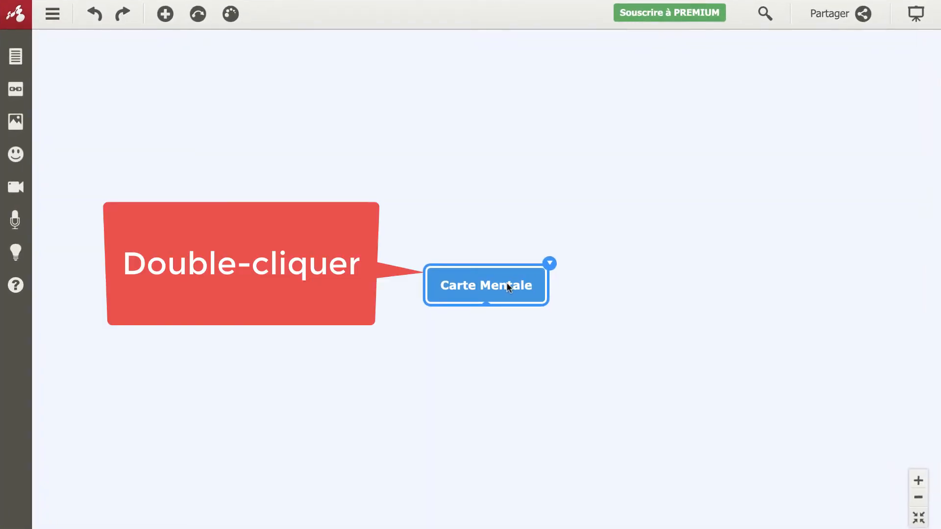
double_click(507, 285)
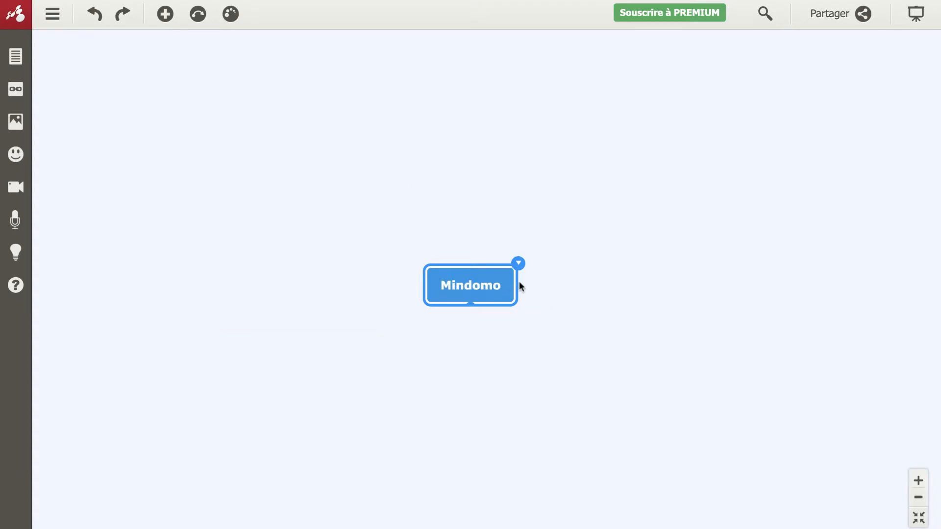
Step: Add main topics around the central "Mindomo" topic, including one placed freely below it
left_click(512, 266)
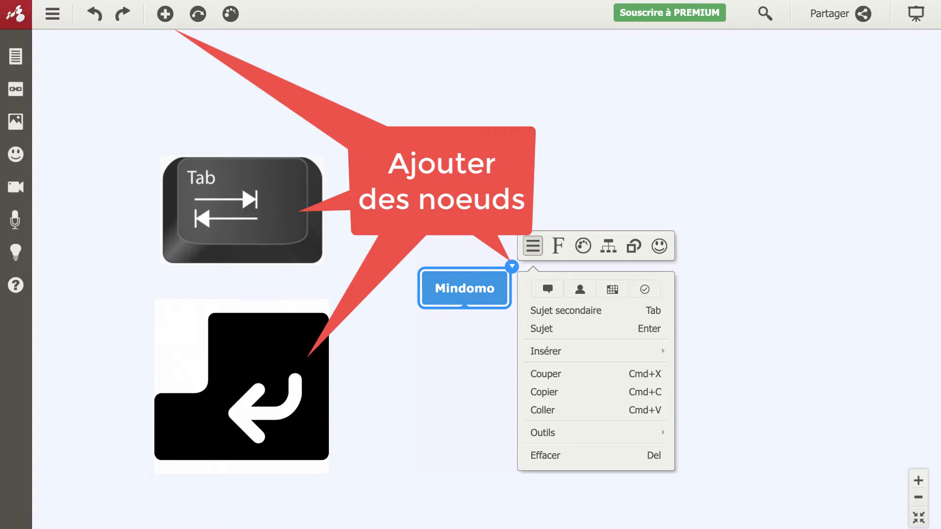
key("Tab")
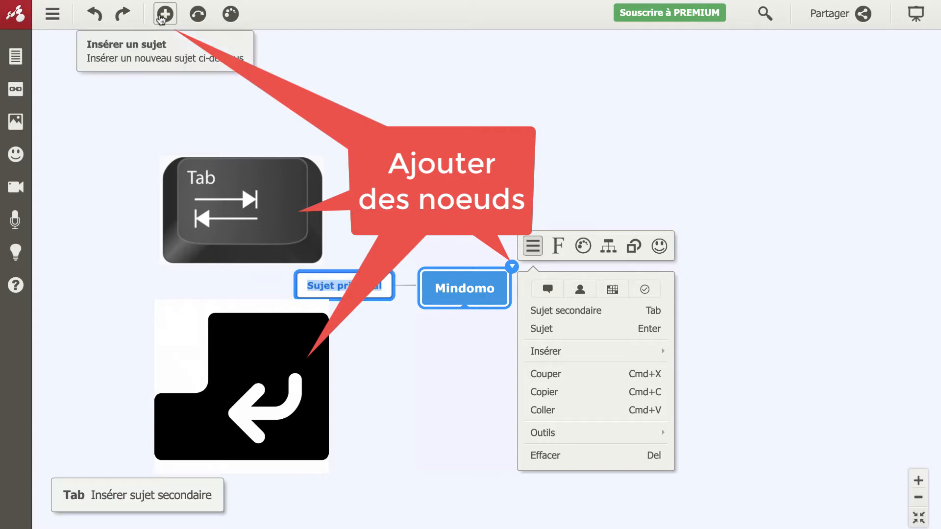
left_click(165, 15)
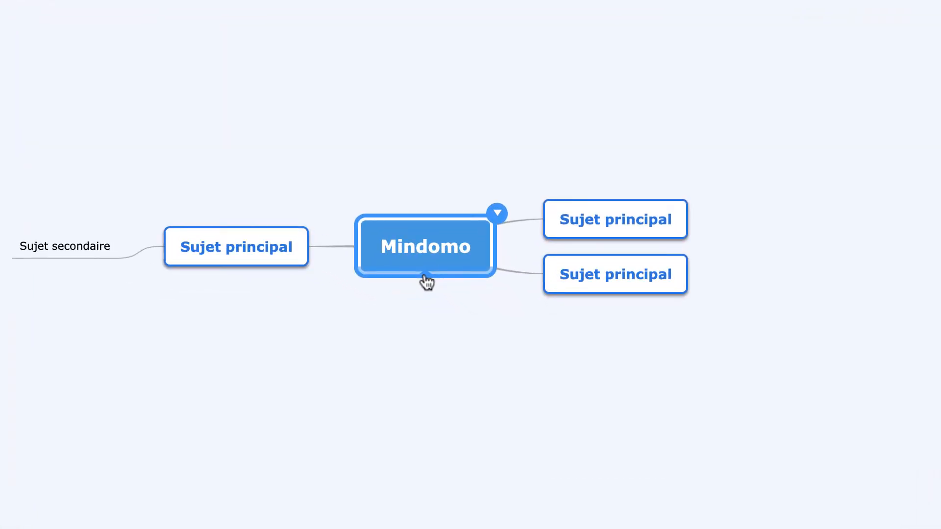
left_click_drag(425, 273, 416, 385)
Step: Give the upper-right main topic two secondary topics, with a further secondary topic branching from the first one
left_click(629, 240)
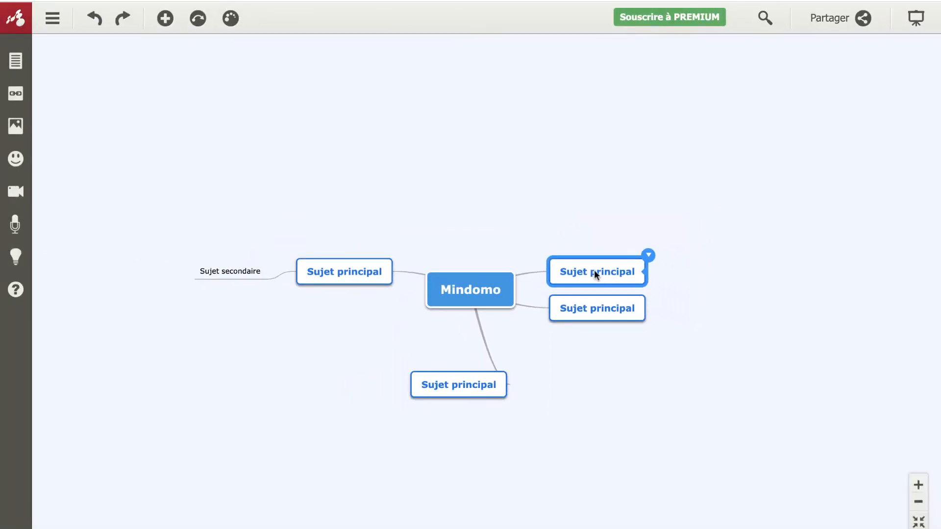
key("Tab")
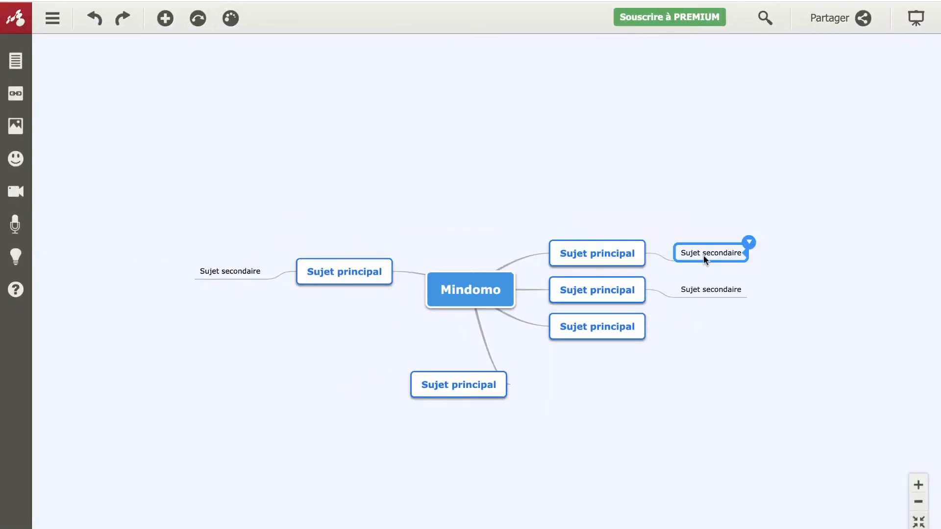
key("Tab")
key("shift+Tab")
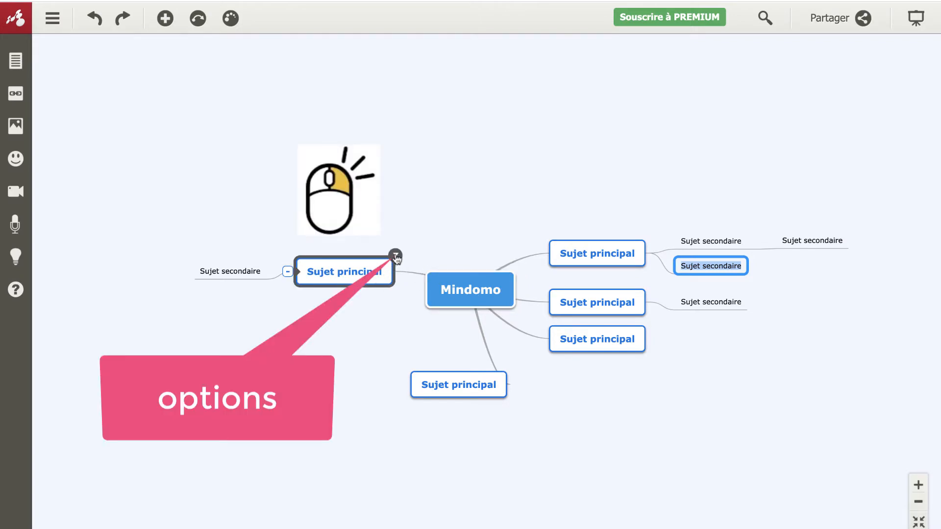
Step: Enlarge the text of the main topic left of "Mindomo" to size 18
left_click(396, 256)
left_click(493, 228)
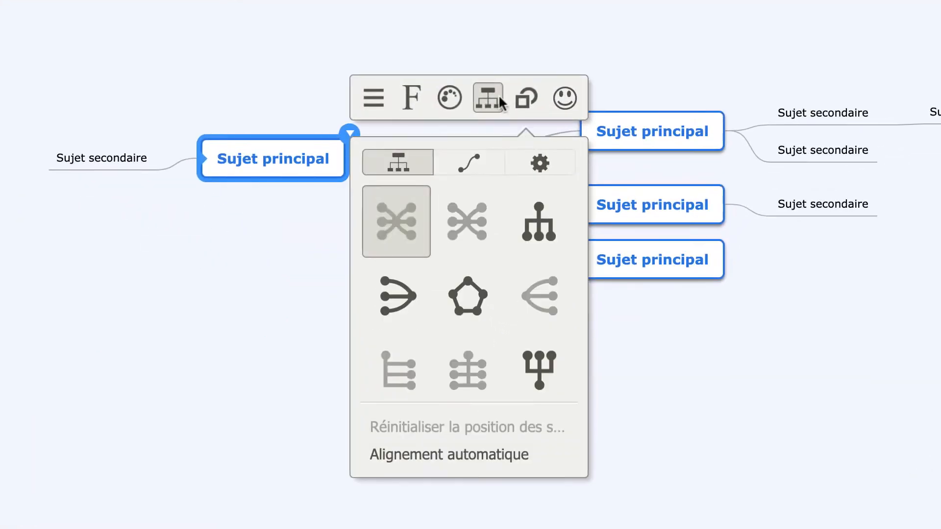
left_click(527, 99)
left_click(373, 99)
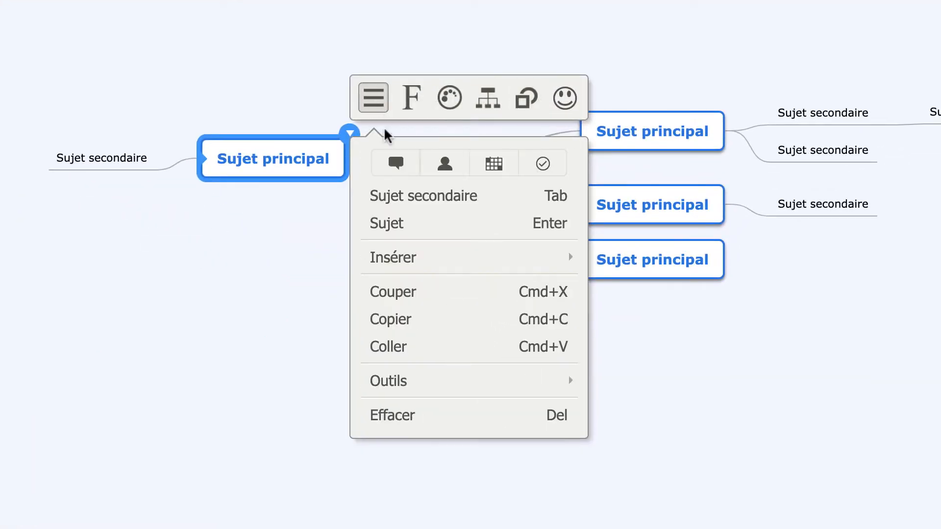
mouse_move(569, 258)
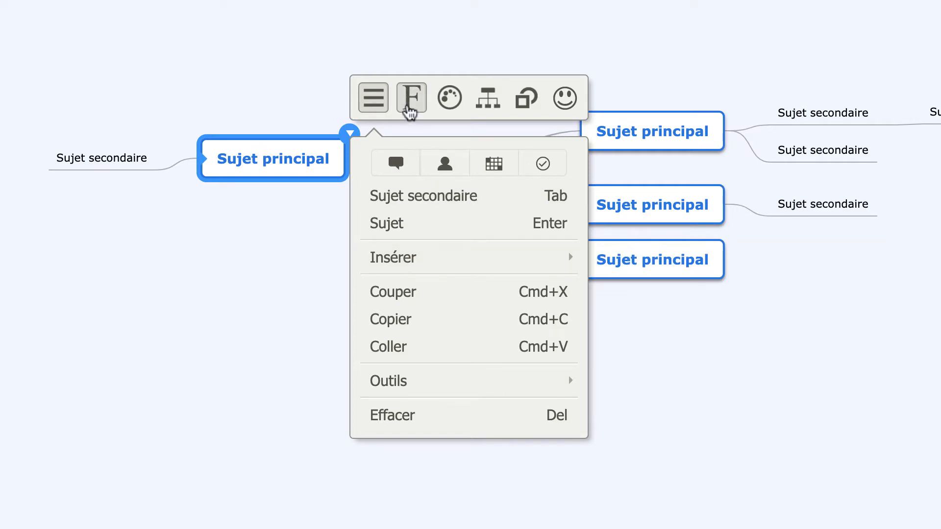
left_click(411, 100)
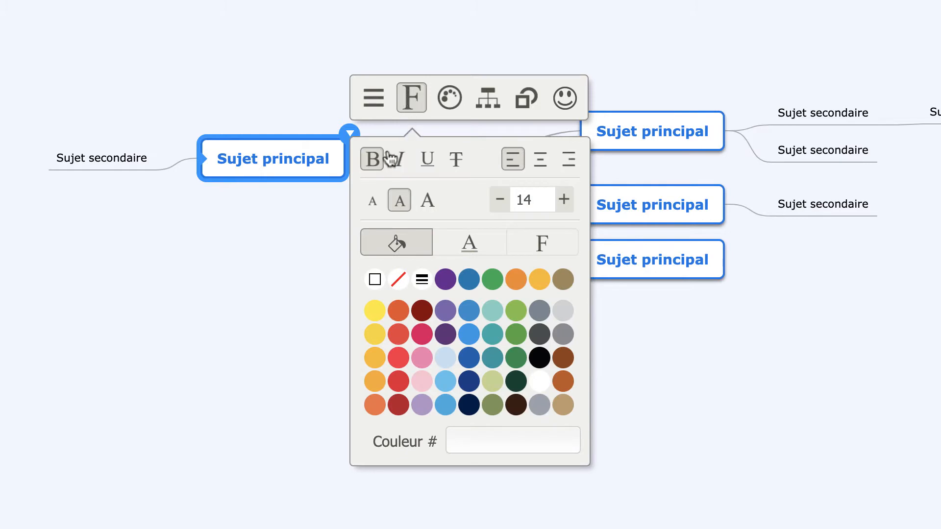
left_click(419, 202)
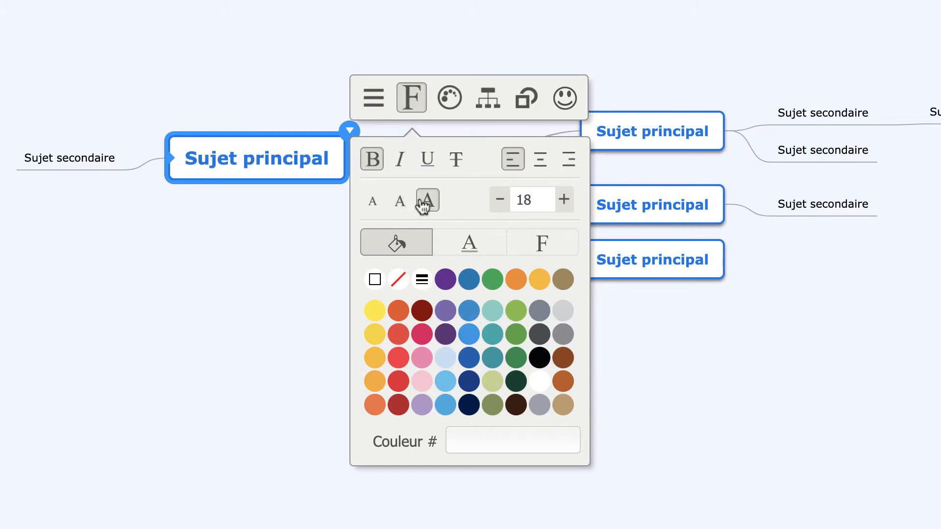
Step: Set the left main topic's text colour to light blue and its fill colour to amber
left_click(488, 252)
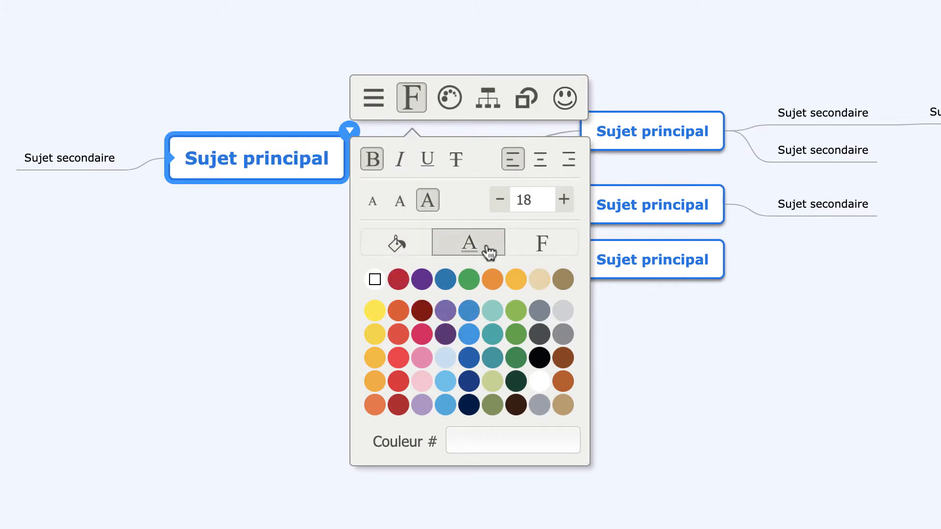
left_click(466, 333)
left_click(416, 247)
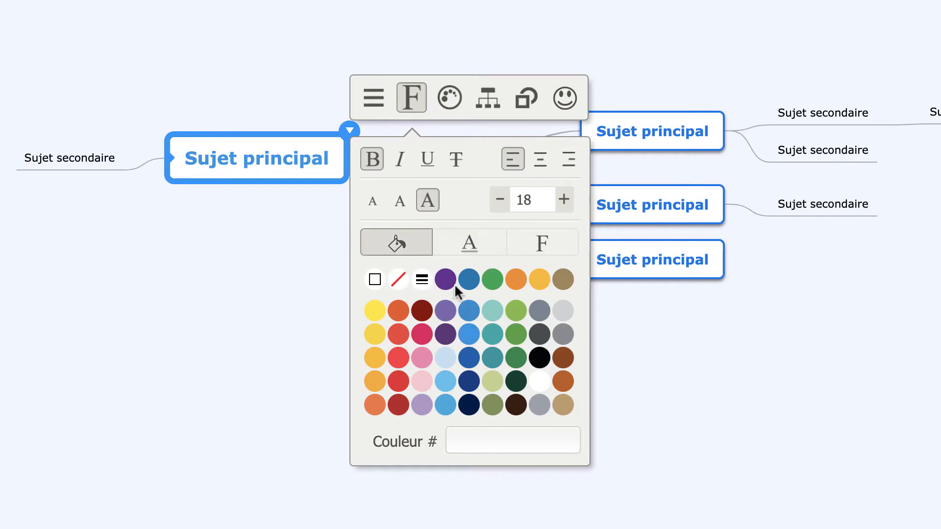
left_click(537, 278)
Step: Change the left main topic's font to Alfa Slab One
left_click(541, 243)
scroll(463, 324, "down", 6)
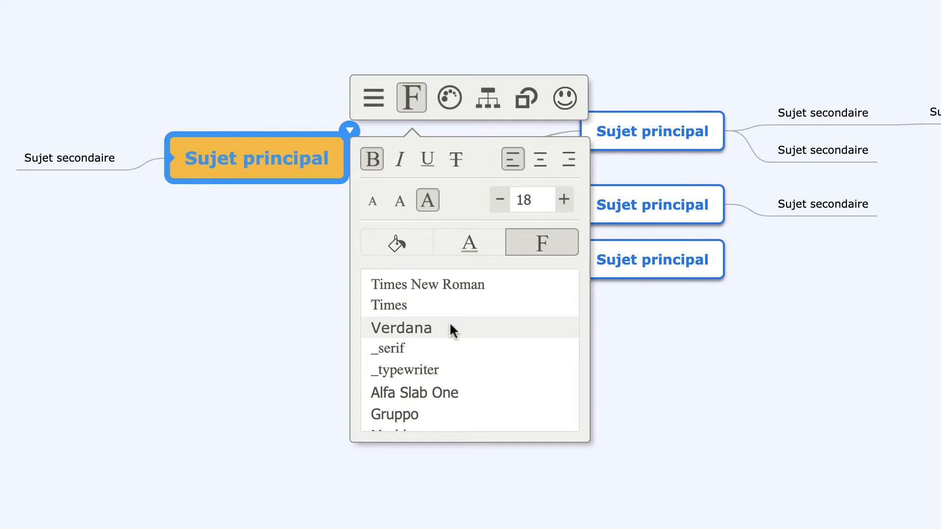
left_click(441, 393)
Step: Try the red and orange preset styles on the left main topic, ending with the green one
left_click(451, 99)
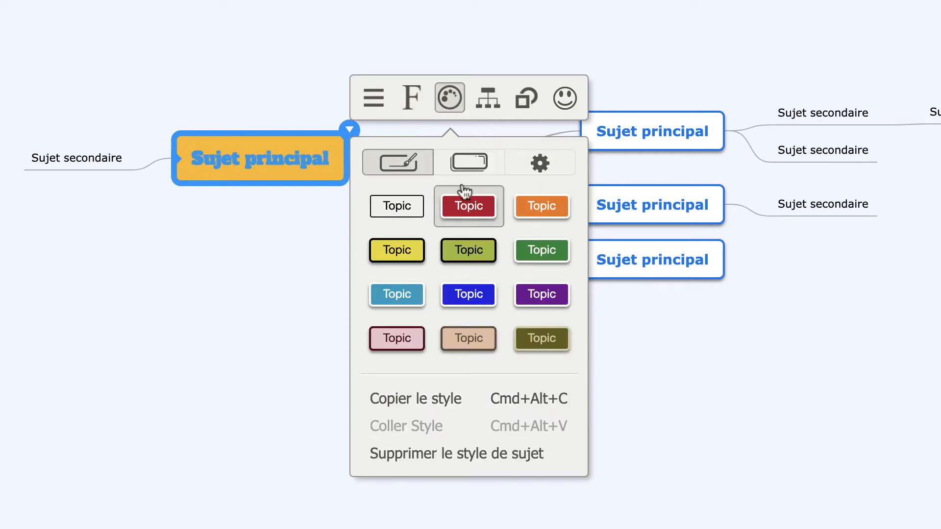
left_click(472, 212)
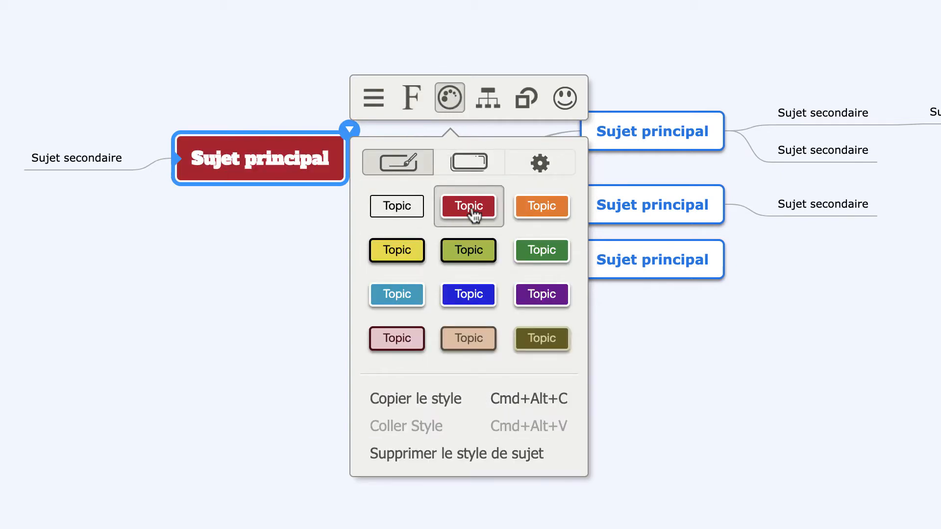
left_click(534, 212)
left_click(542, 251)
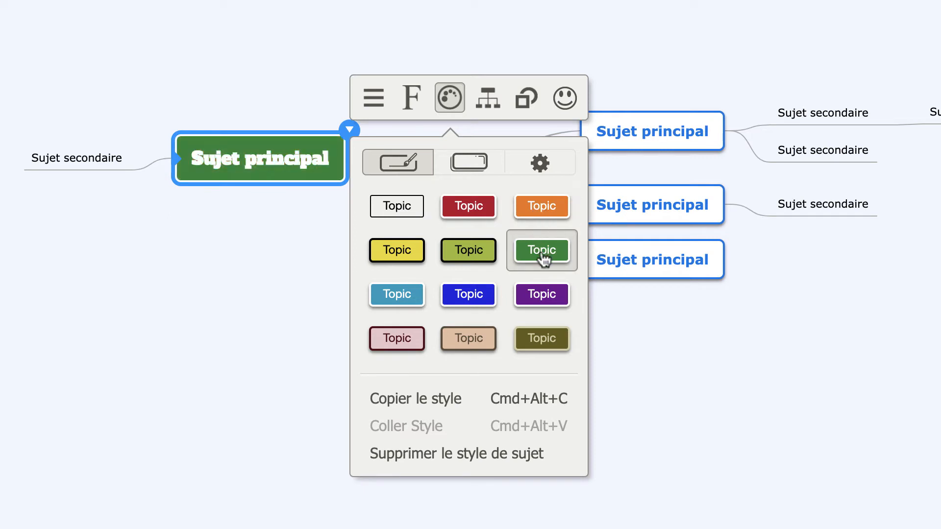
Step: Arrange the upper-right main topic's branches as a top-down tree after trying the indented list layout
left_click(488, 98)
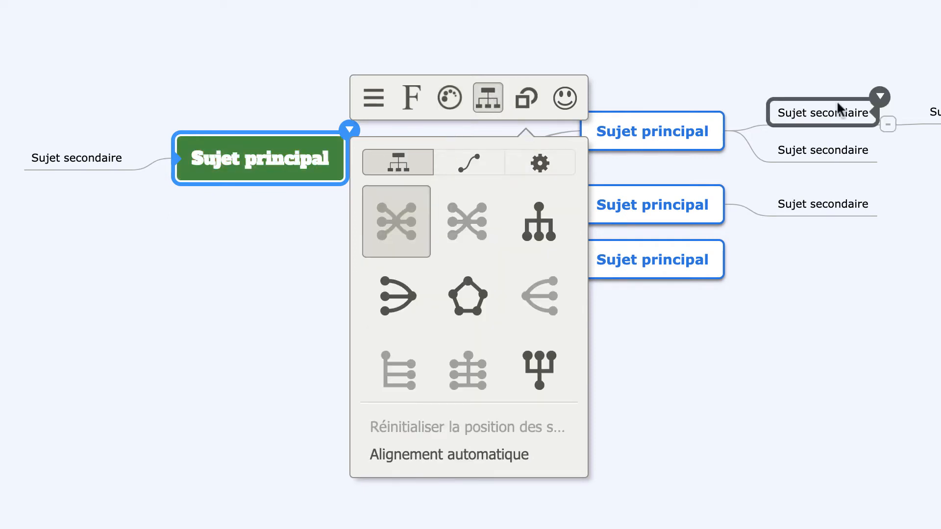
left_click(707, 131)
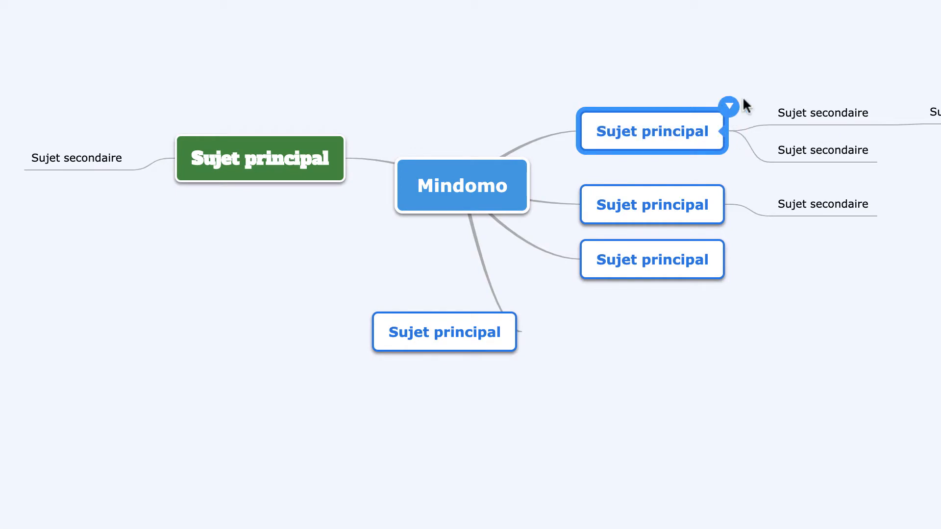
left_click(729, 104)
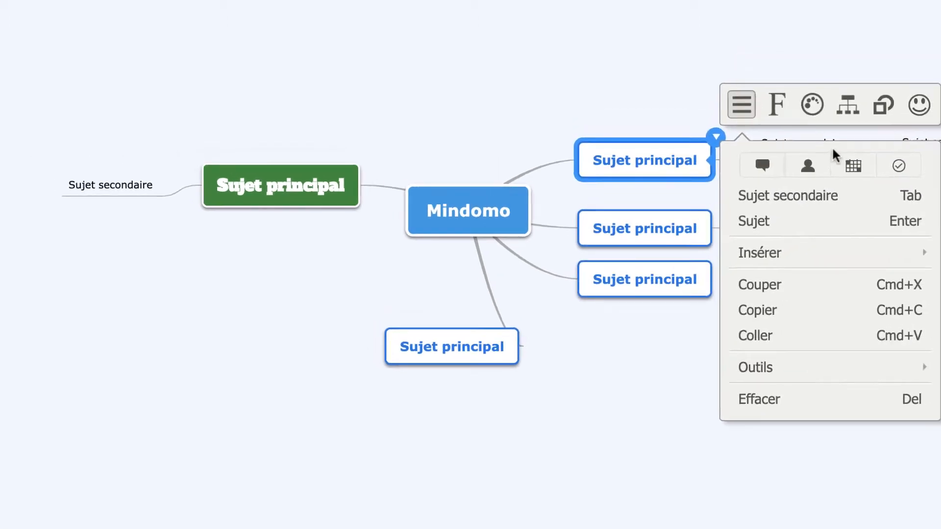
left_click(847, 104)
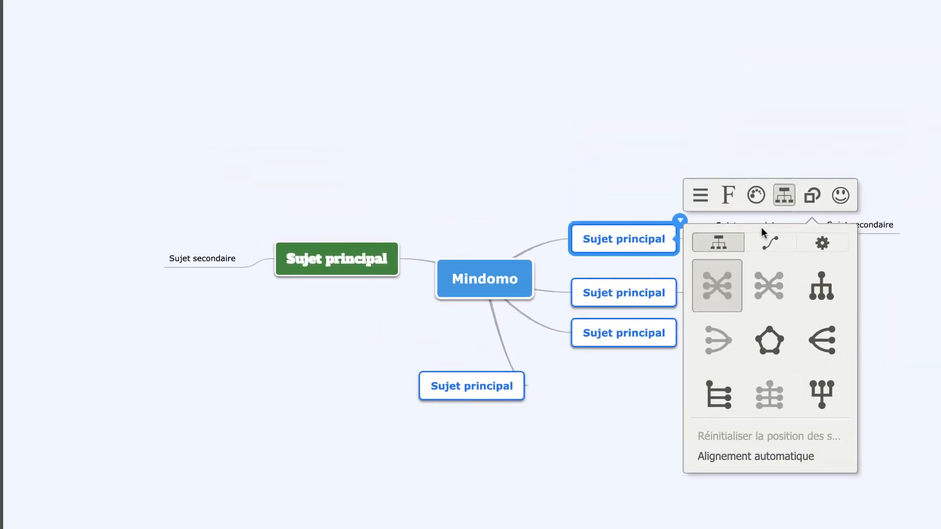
left_click(722, 393)
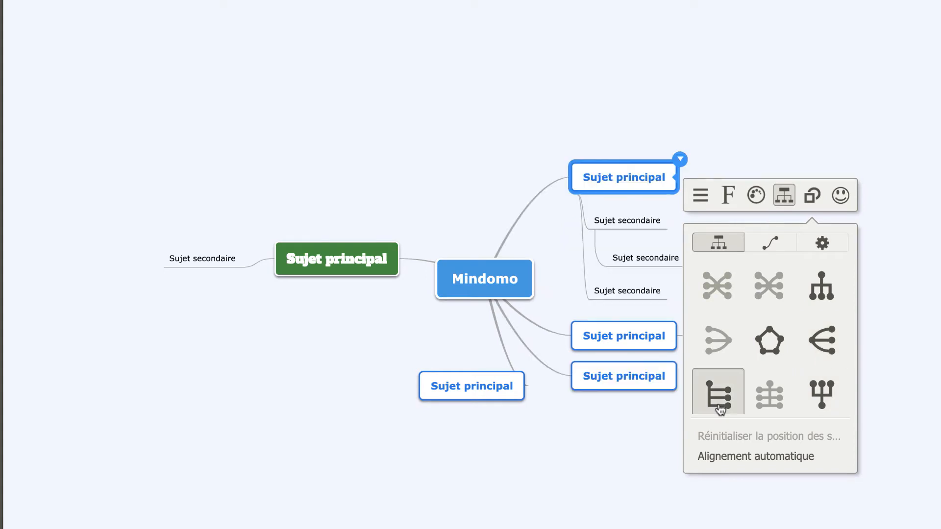
left_click(821, 285)
Step: Try the rounded rectangle on the upper-right main topic, then change its shape to a circle
left_click(812, 196)
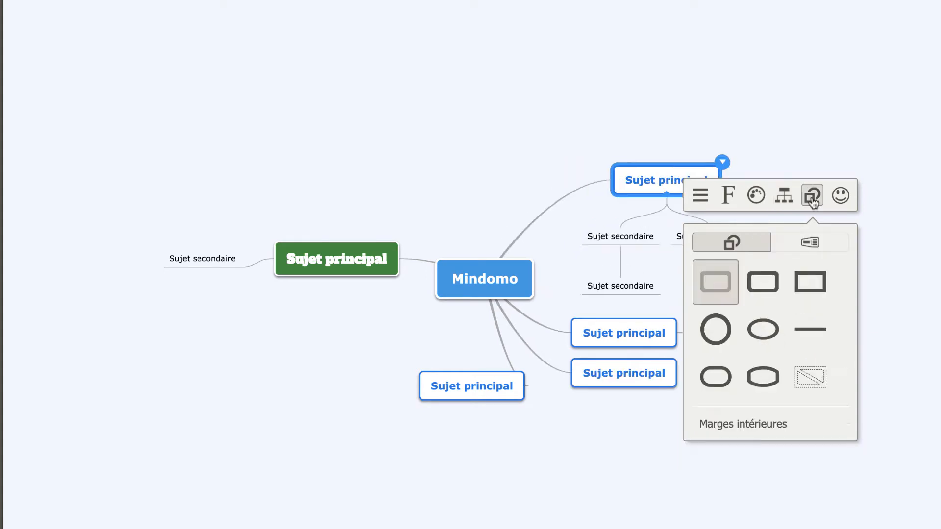
left_click(759, 288)
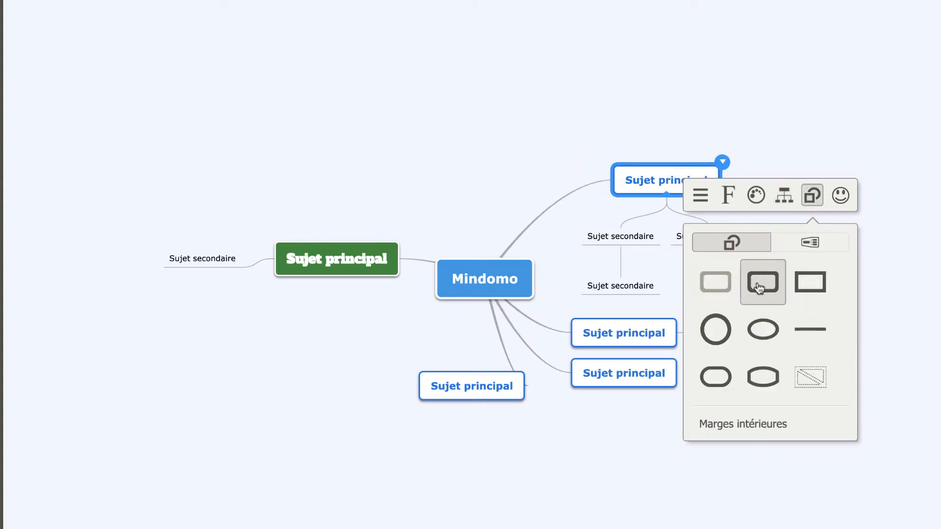
left_click(715, 329)
Step: Add a green heart icon to the circular main topic and browse the other available icons
left_click(840, 195)
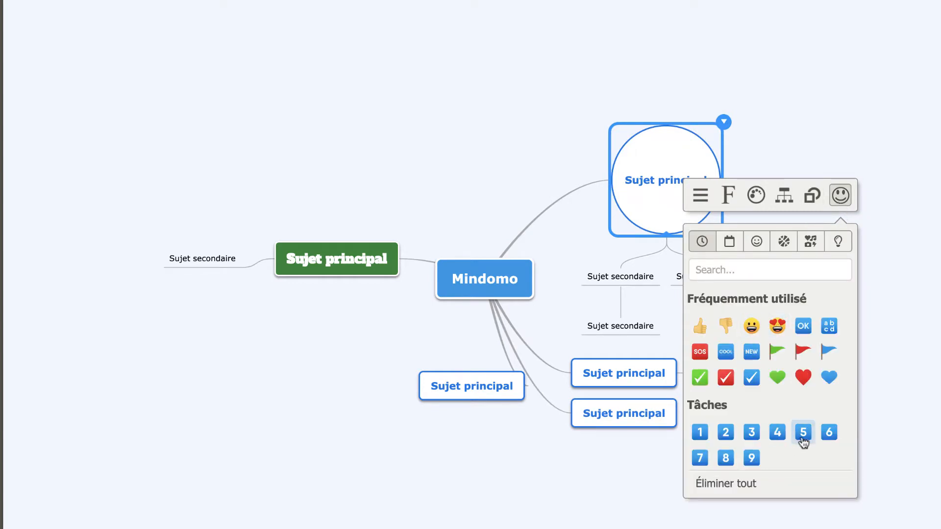
left_click(777, 377)
scroll(774, 417, "down", 10)
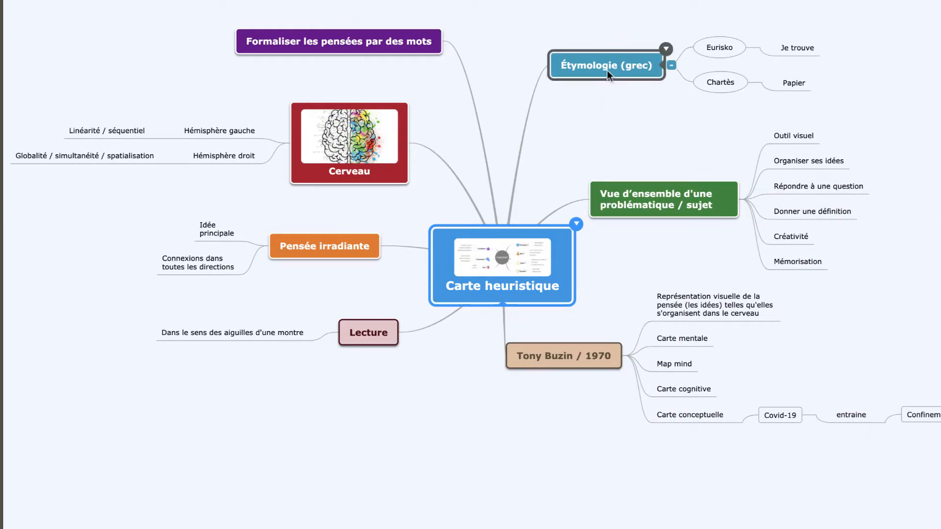
Step: Move the "Étymologie (grec)" branch to the lower left of the central "Carte heuristique" topic
left_click_drag(606, 69, 364, 433)
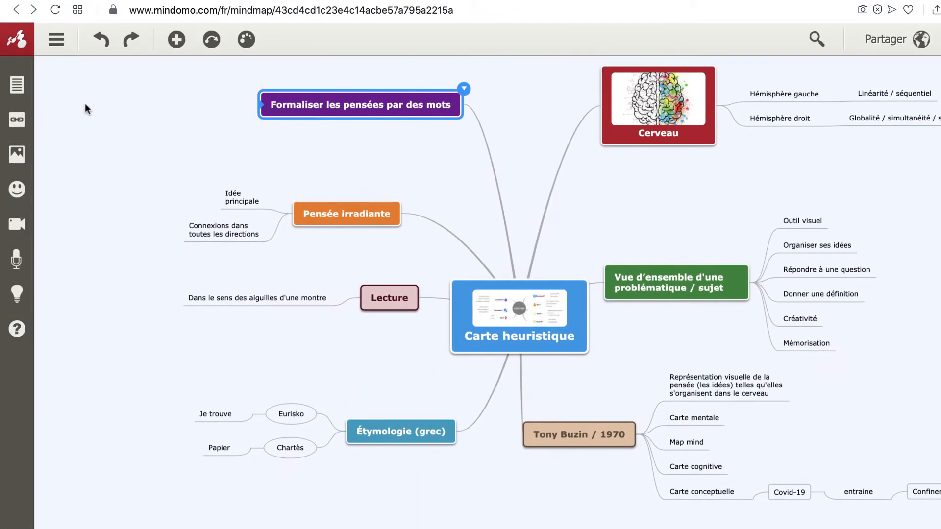
Step: Add a note reading "Note" in bold to the "Formaliser les pensées par des mots" topic
left_click(21, 92)
type("Note")
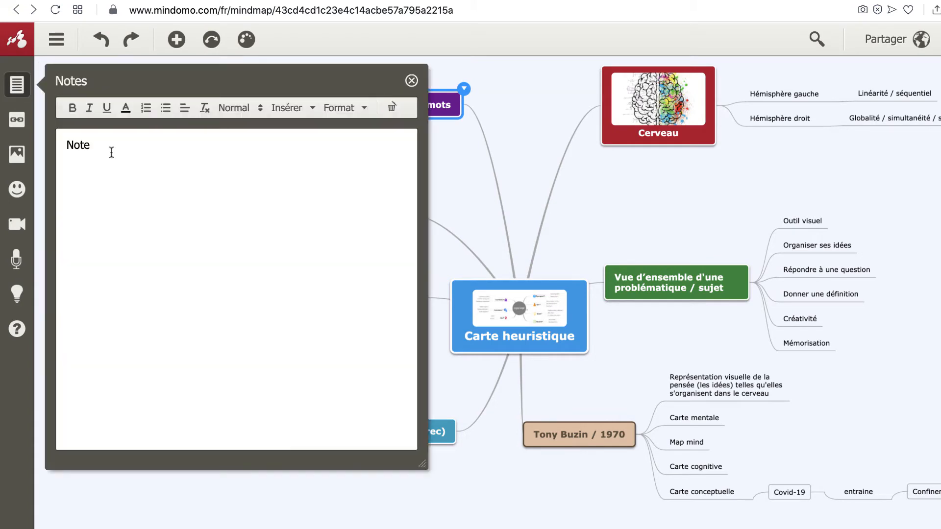
left_click_drag(93, 147, 54, 142)
left_click(72, 107)
Step: Add the word "Lien" on a second line of the note and link it to dafpic-bordeaux.com
left_click(298, 111)
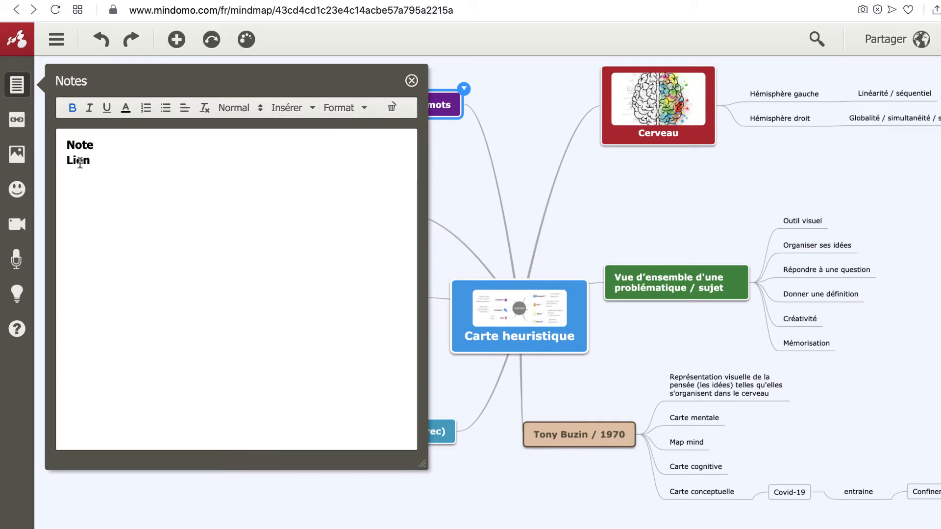
double_click(80, 162)
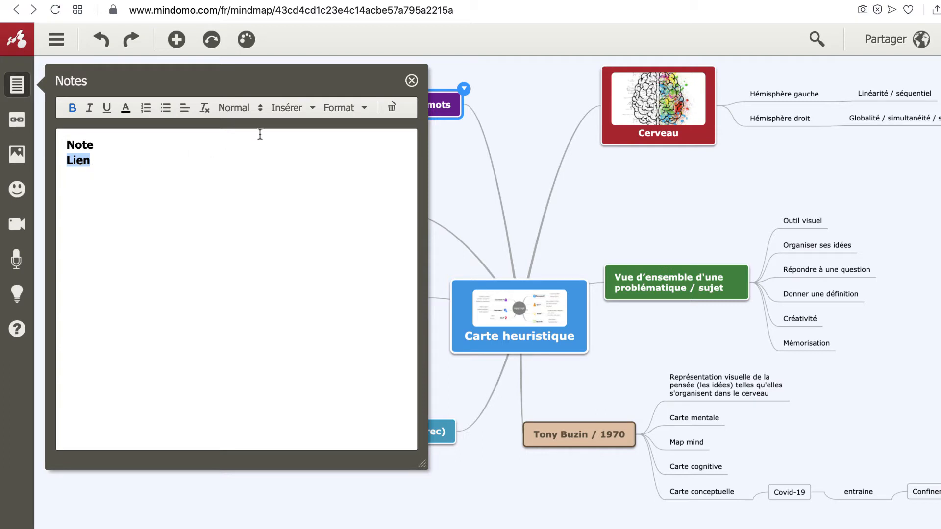
left_click(309, 113)
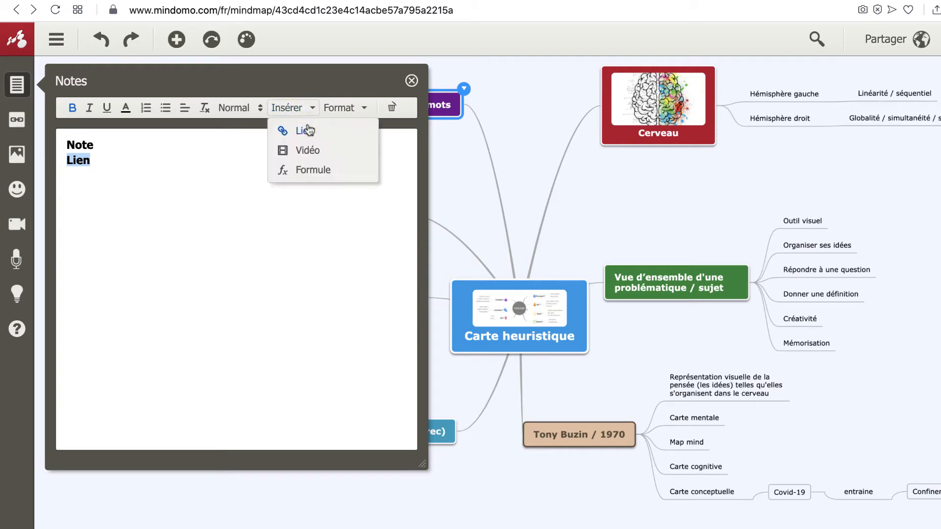
left_click(305, 132)
type("dafpic-bordeaux.com")
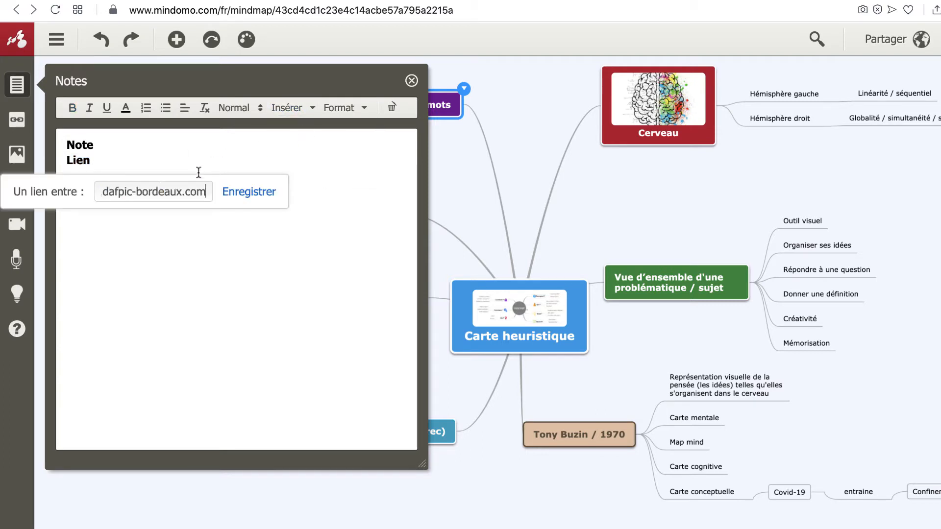
left_click(249, 192)
Step: Embed the YouTube video "Formation santé social GRETA Sud Aquitaine" in the note using its copied URL
left_click(289, 108)
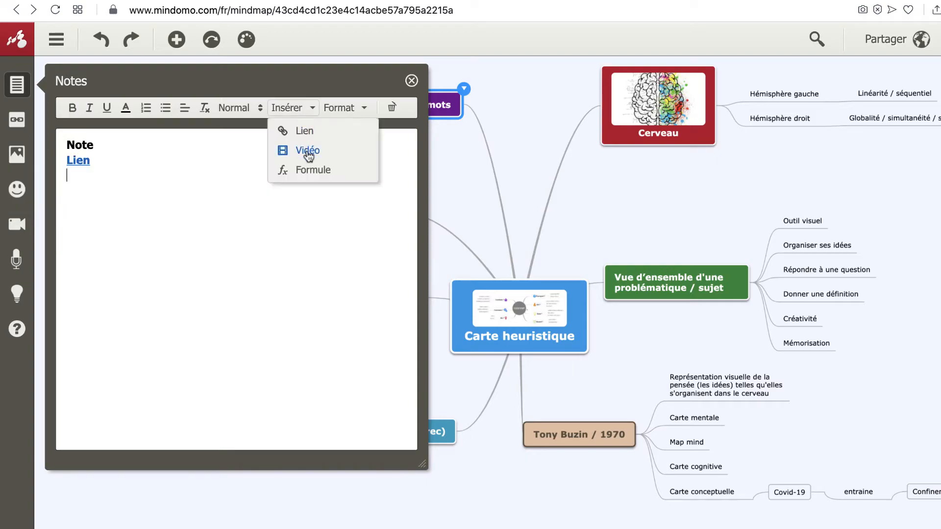
left_click(308, 151)
key("ctrl+Tab")
left_click(316, 13)
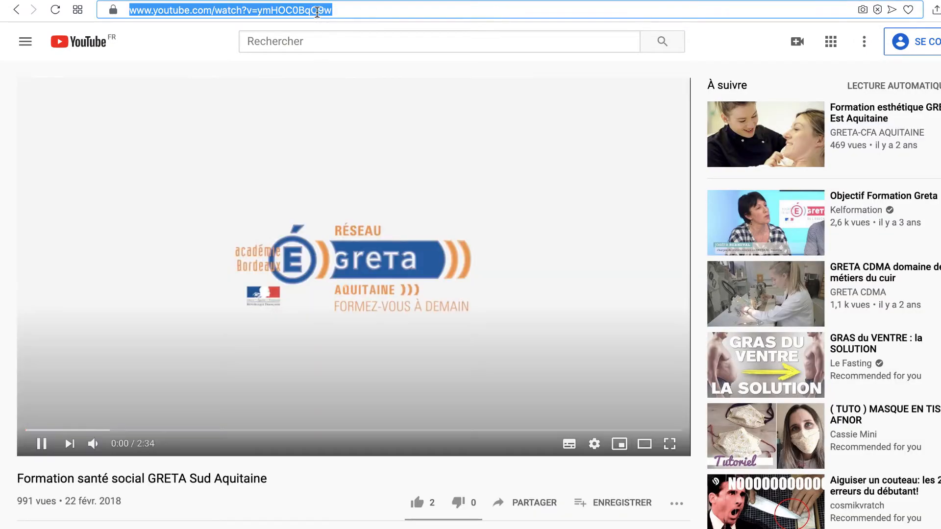
right_click(313, 13)
left_click(343, 55)
key("ctrl+Tab")
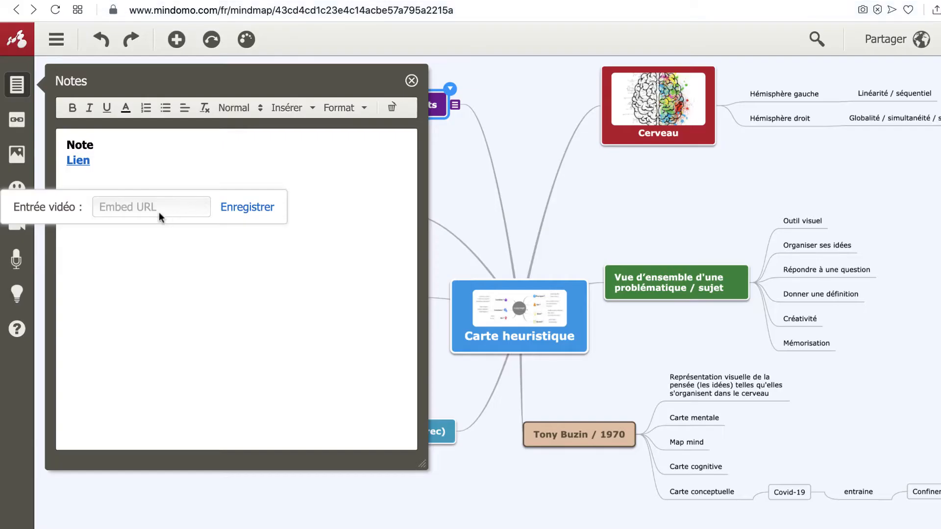
type("https://www.youtube.com/watch?v=ymHBC0BqOfw")
left_click(231, 208)
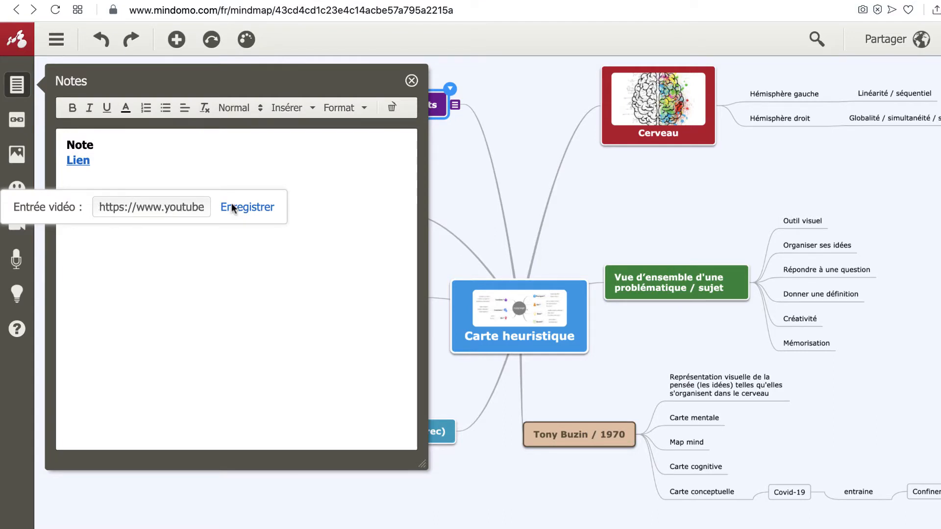
Step: Close the note, then reopen it from the "Formaliser les pensées par des mots" topic to check its content
left_click(411, 81)
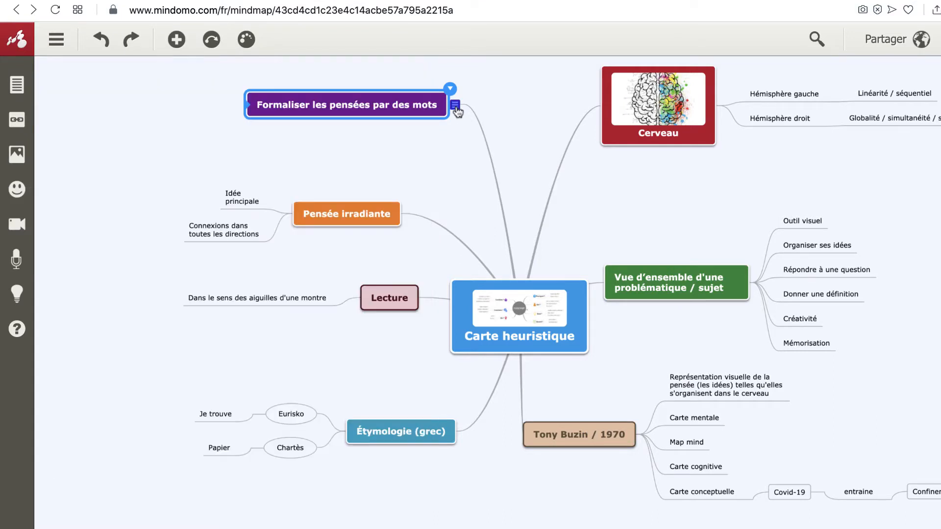
left_click(455, 104)
left_click(411, 80)
Step: Attach a YouTube video hyperlink to the "Pensée irradiante" topic and open it from the topic
left_click(365, 219)
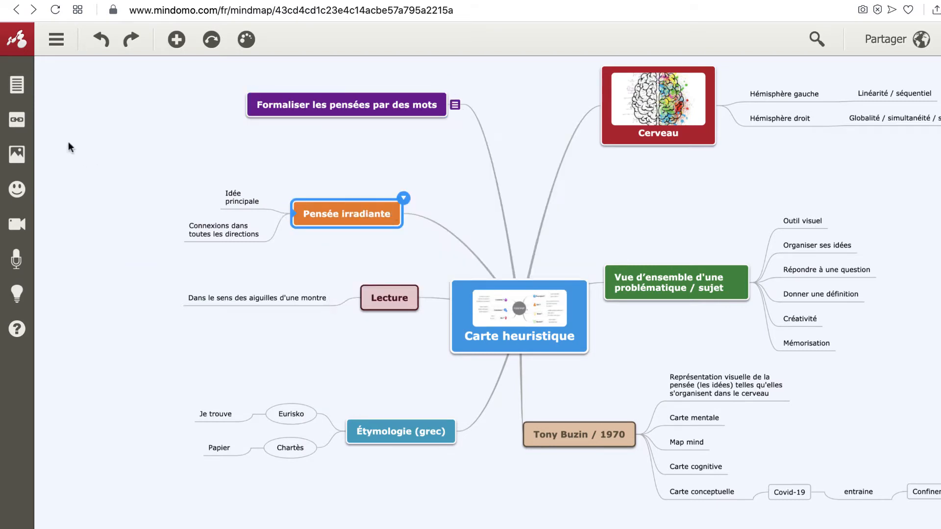
left_click(21, 123)
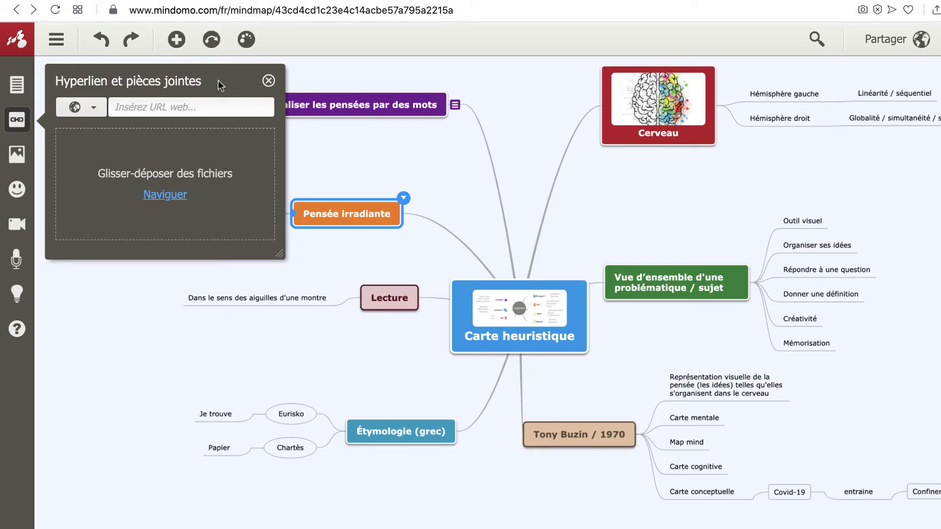
type("https://www.youtube.com/watch?v=yrhtOO8yO9w")
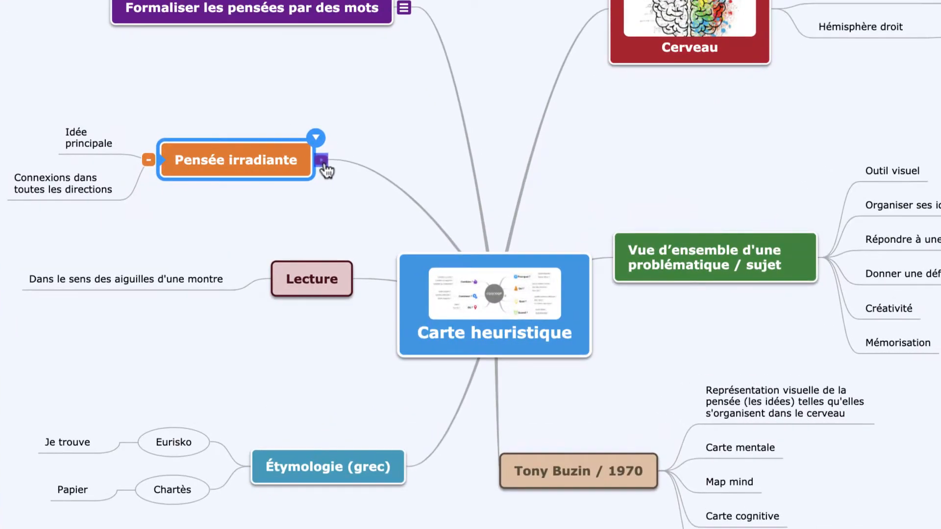
left_click(322, 162)
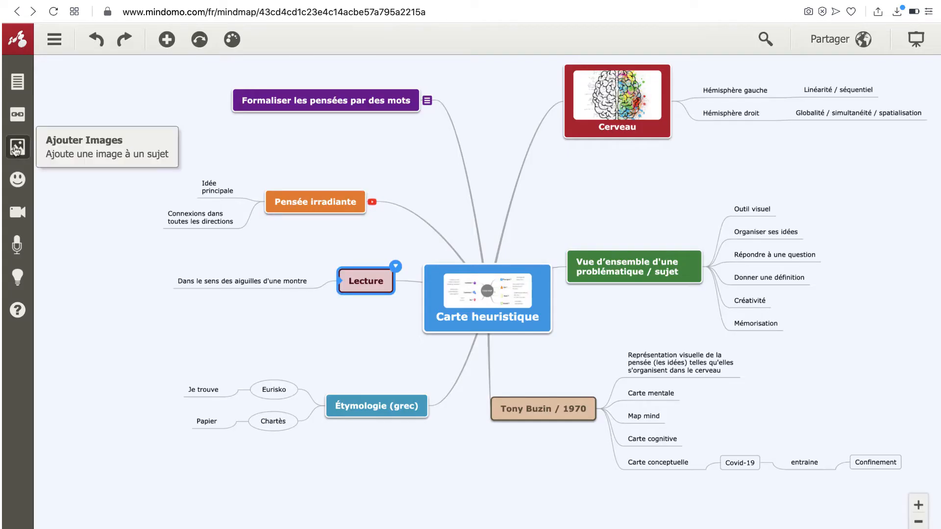
Step: Review the image sources available for the "Lecture" topic: URL, web search, attached images and the built-in library
left_click(17, 148)
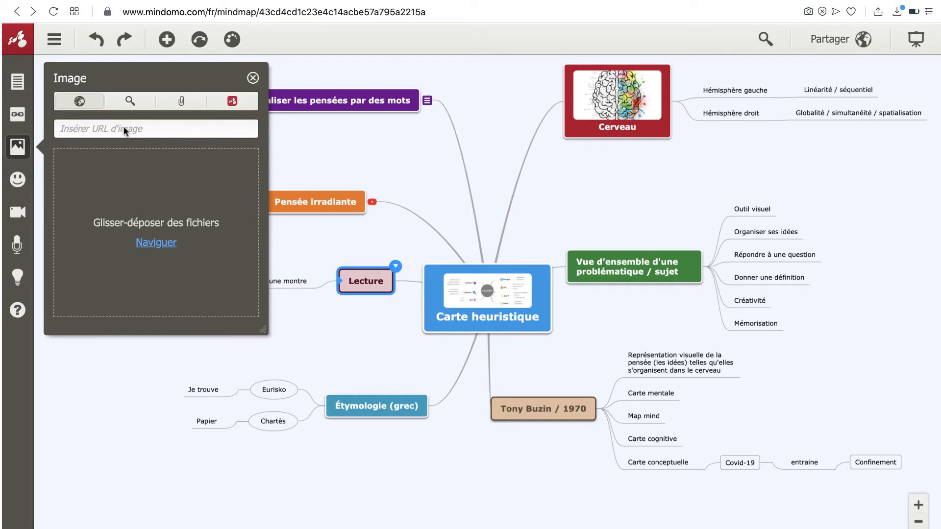
left_click(131, 103)
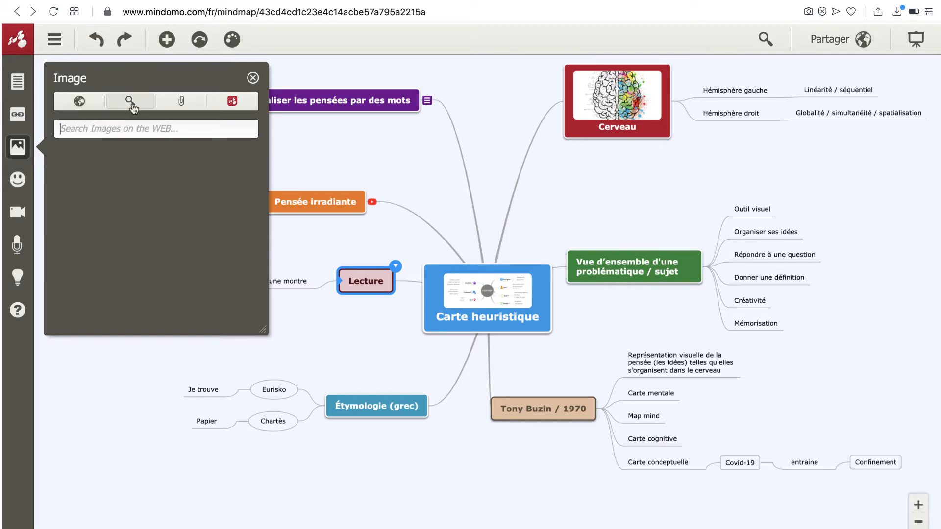
left_click(187, 105)
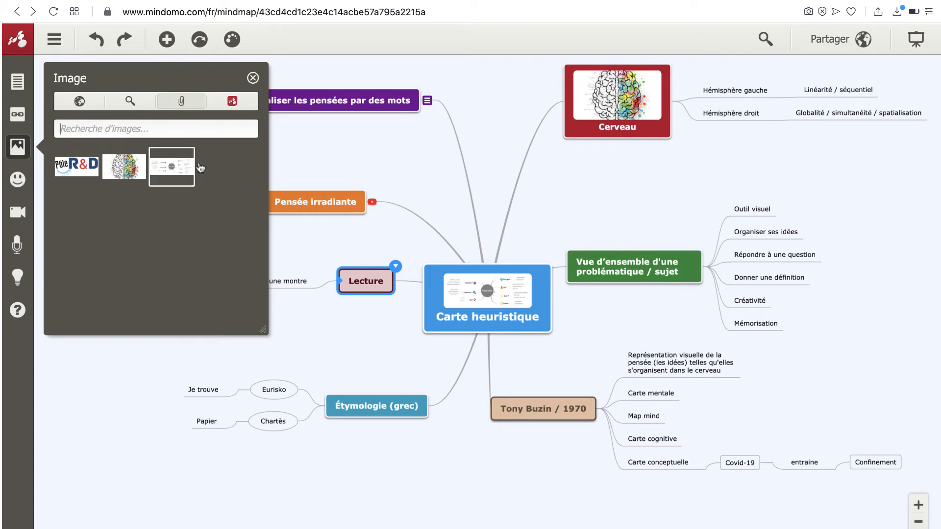
left_click(232, 103)
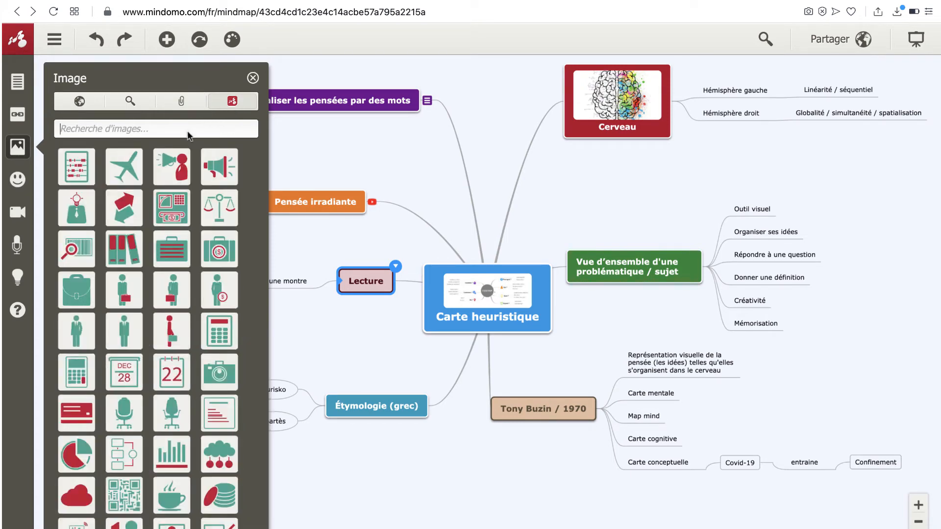
scroll(172, 224, "down", 20)
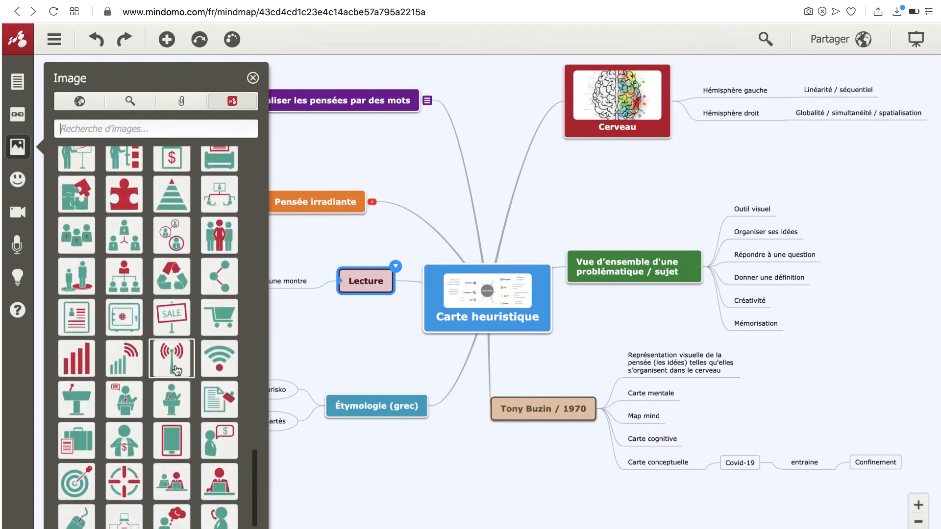
Step: Upload a mind map image from the computer to the "Étymologie (grec)" topic
left_click(172, 194)
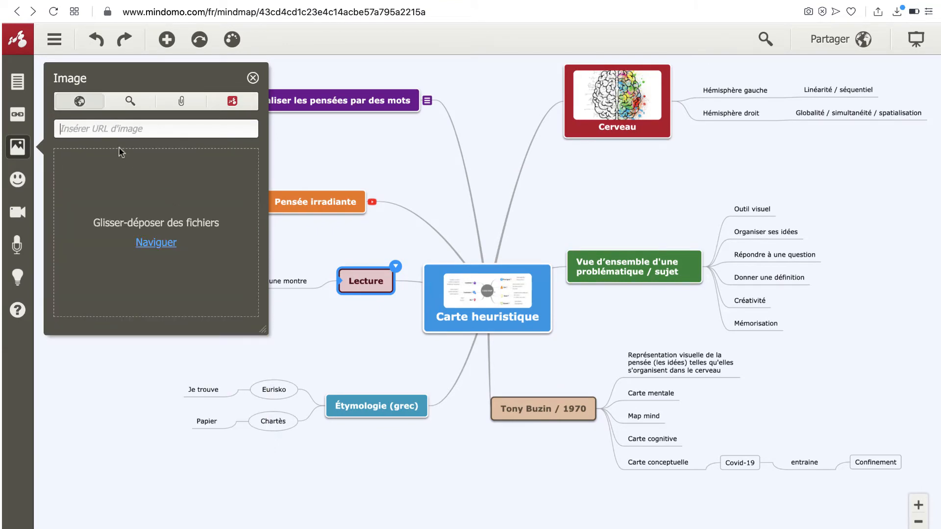
left_click(155, 250)
left_click(152, 266)
double_click(335, 211)
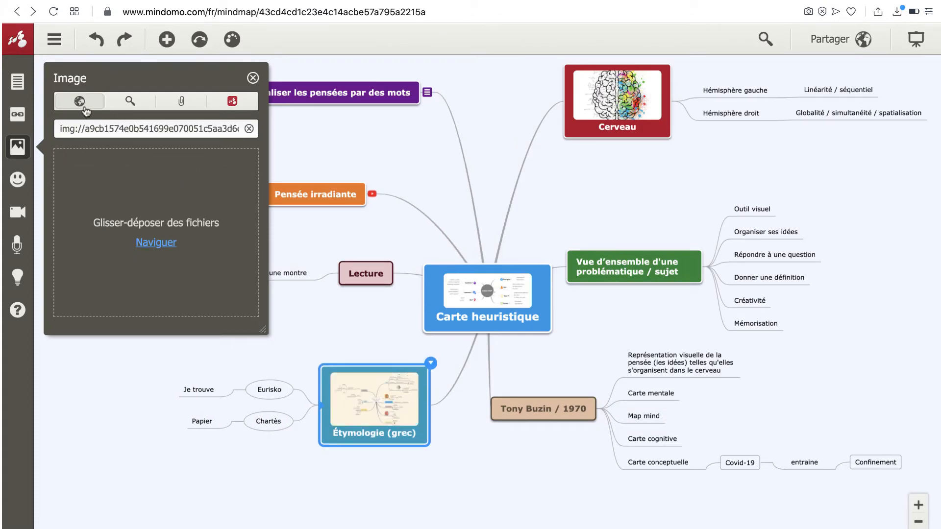
Step: Put the nurse-and-patient photo from a "greta cfa aquitaine" web search on the "Étymologie (grec)" topic, and view the attached images
left_click(126, 103)
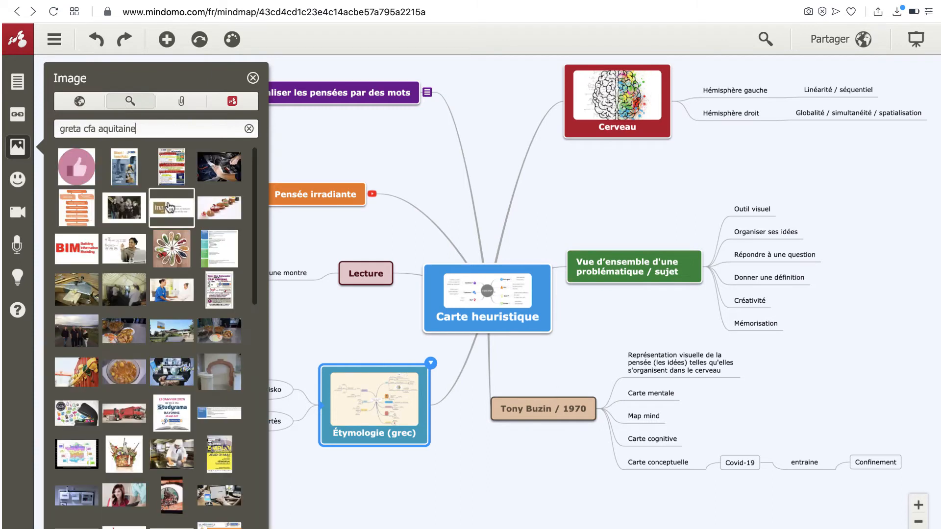
left_click(190, 303)
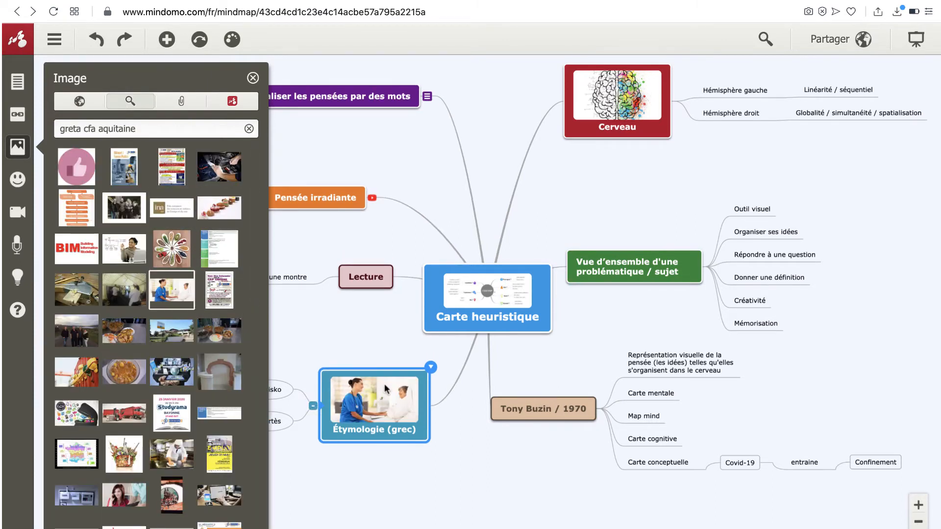
left_click(182, 101)
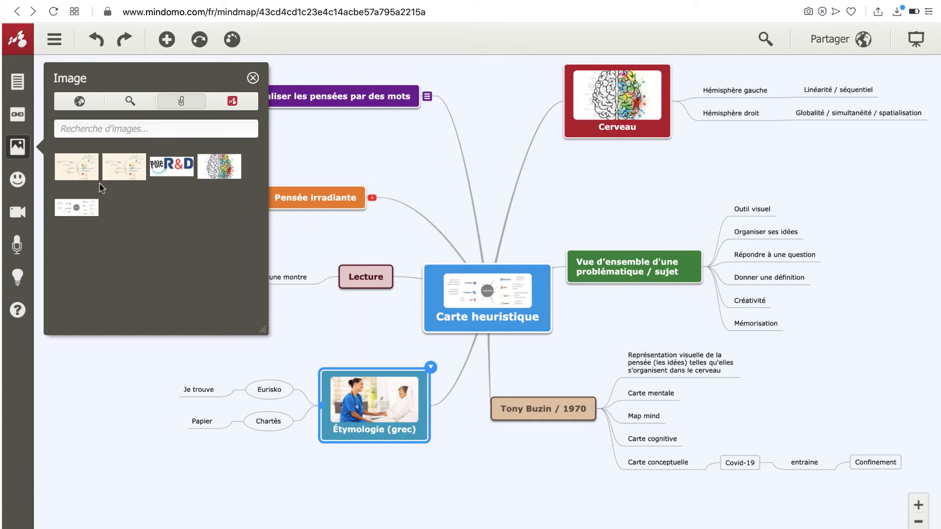
Step: Replace the "Étymologie (grec)" topic's image with the red cross from the built-in image library
left_click(232, 101)
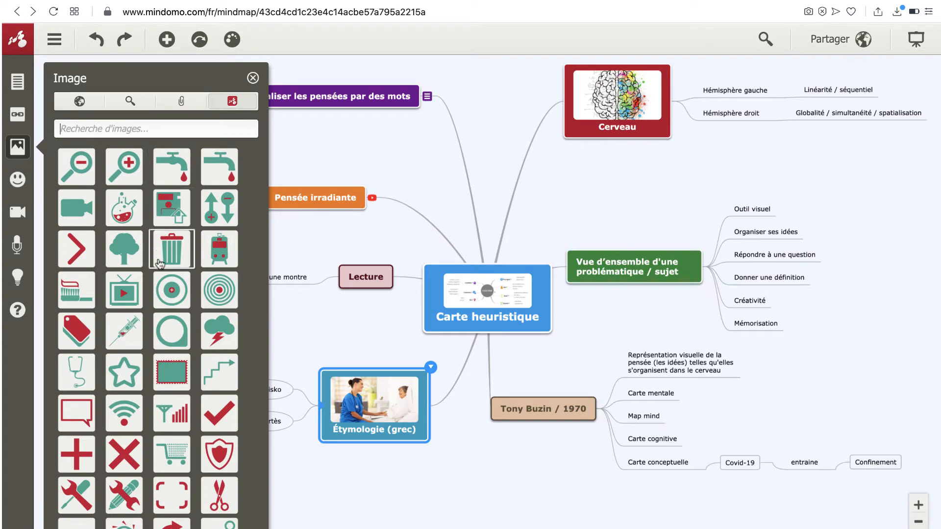
scroll(164, 281, "down", 5)
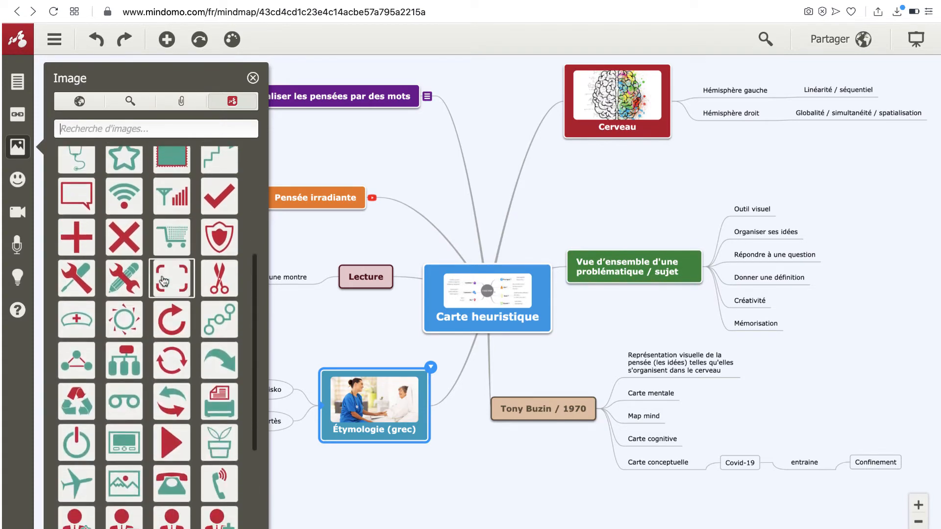
left_click(76, 237)
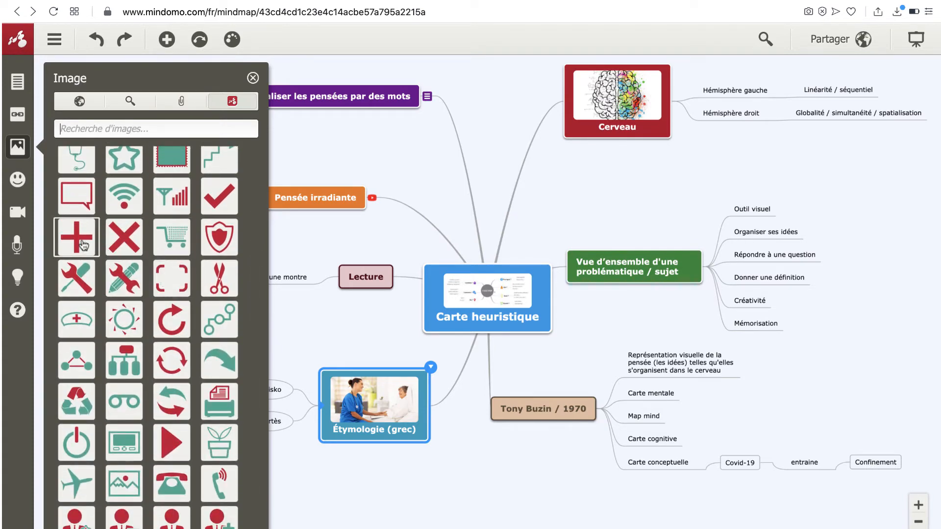
left_click(253, 79)
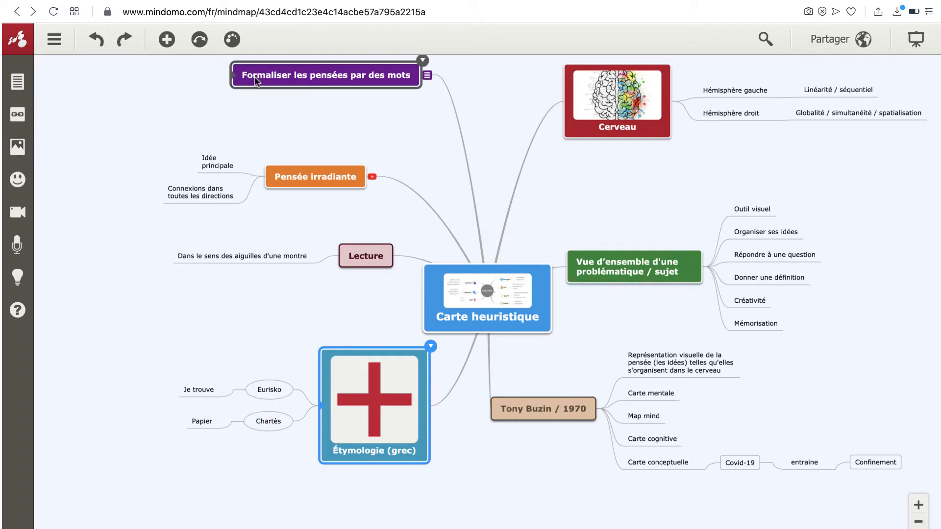
Step: Add blue checkmark, brown square, red heart and orange 7 icons to the "Lecture" topic
key("Up")
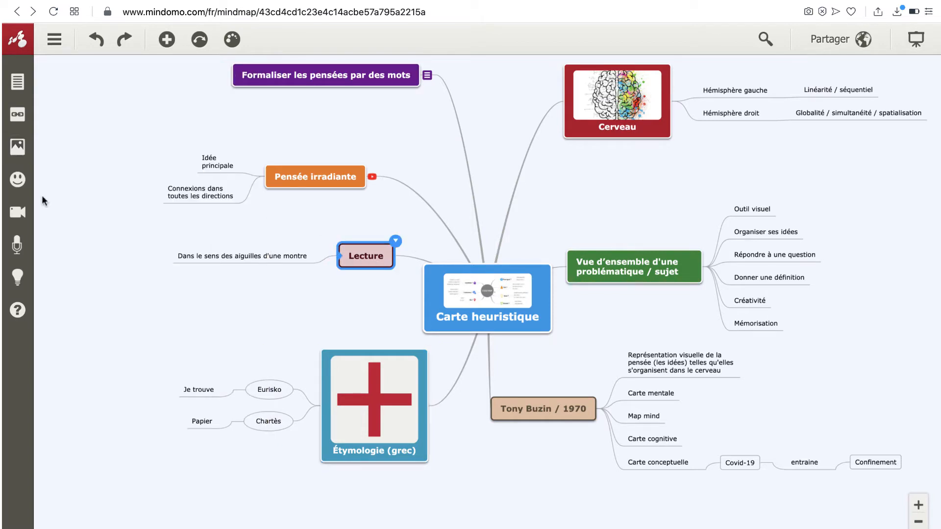
left_click(19, 182)
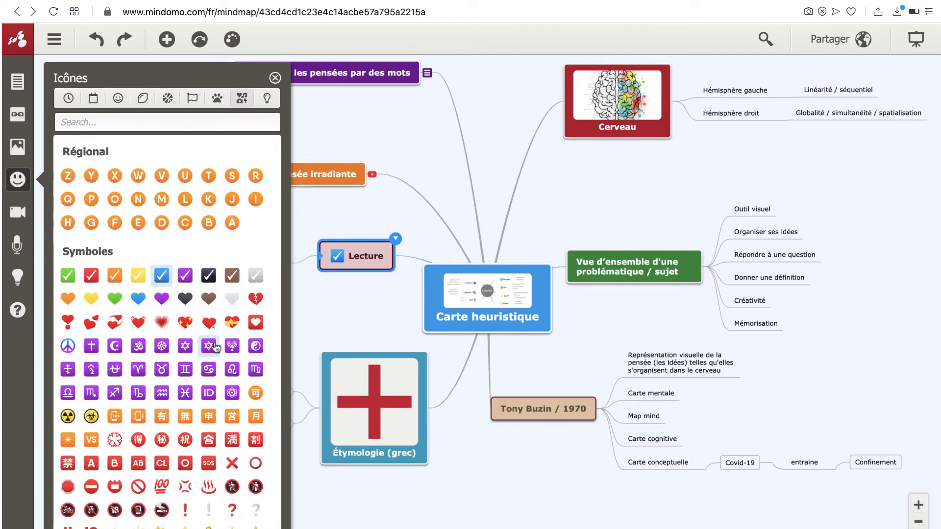
key("Escape")
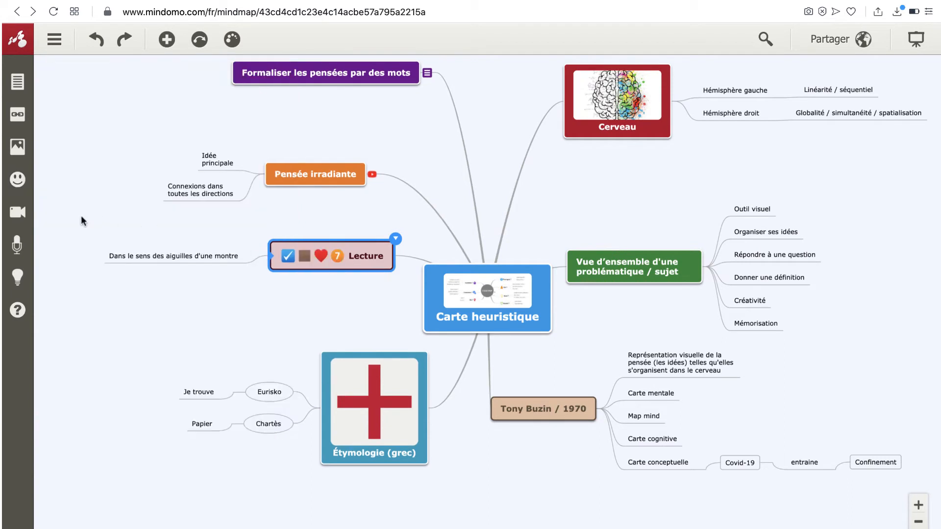
left_click(20, 217)
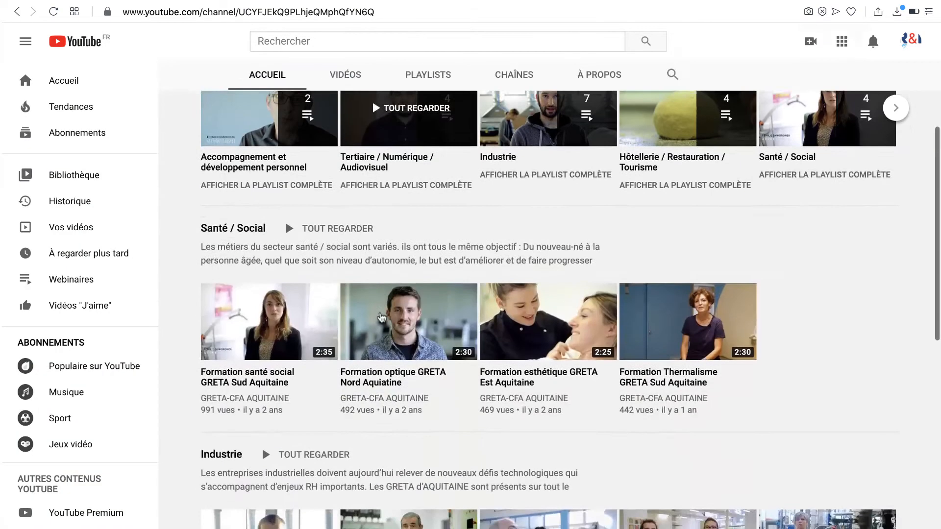
scroll(381, 316, "down", 3)
scroll(382, 316, "down", 2)
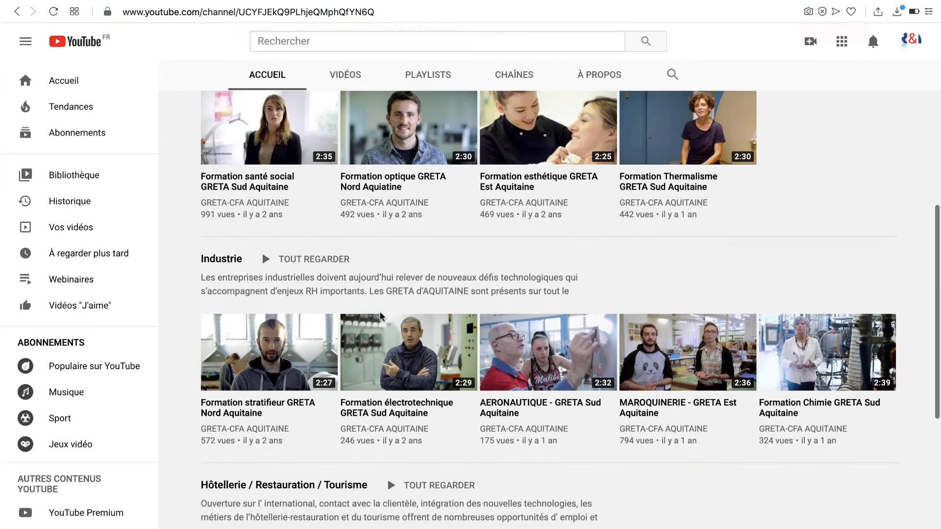
left_click(343, 12)
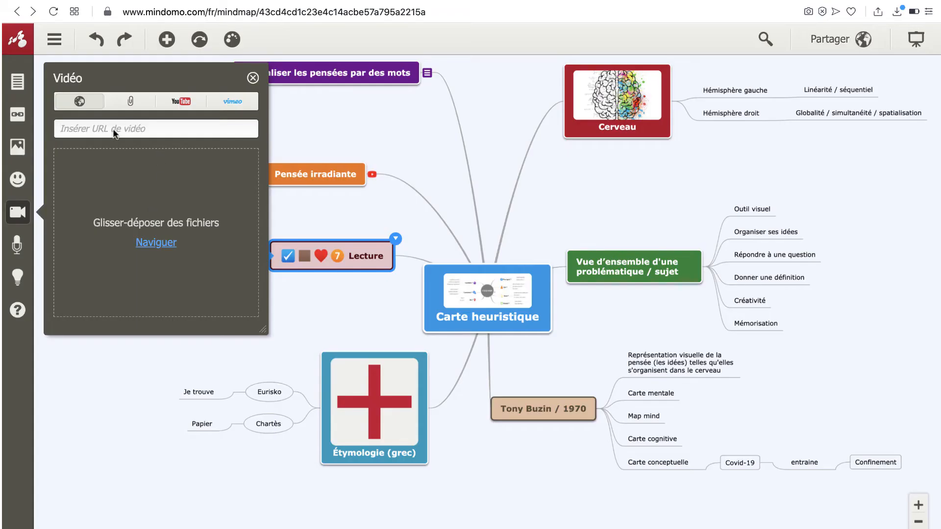
type("https://www.youtube.com/watch?v=c1qtXQxkoWI")
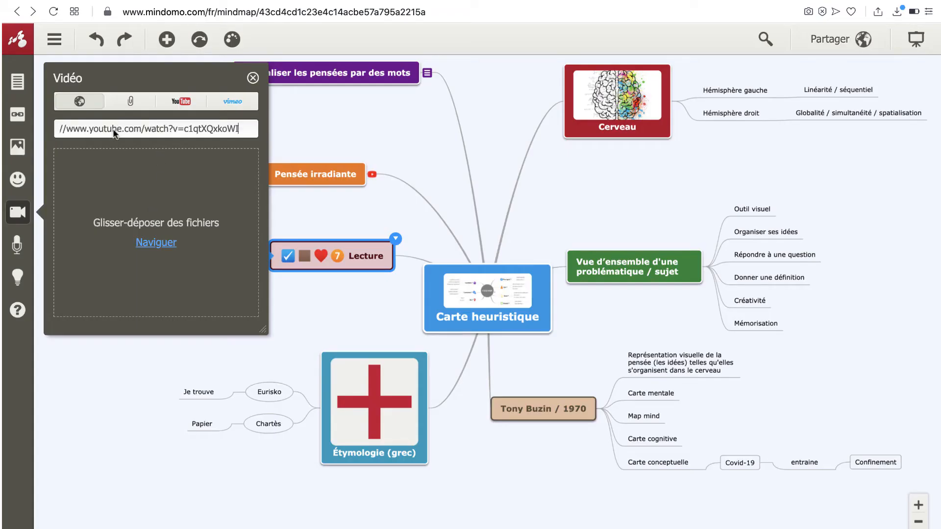
left_click(133, 101)
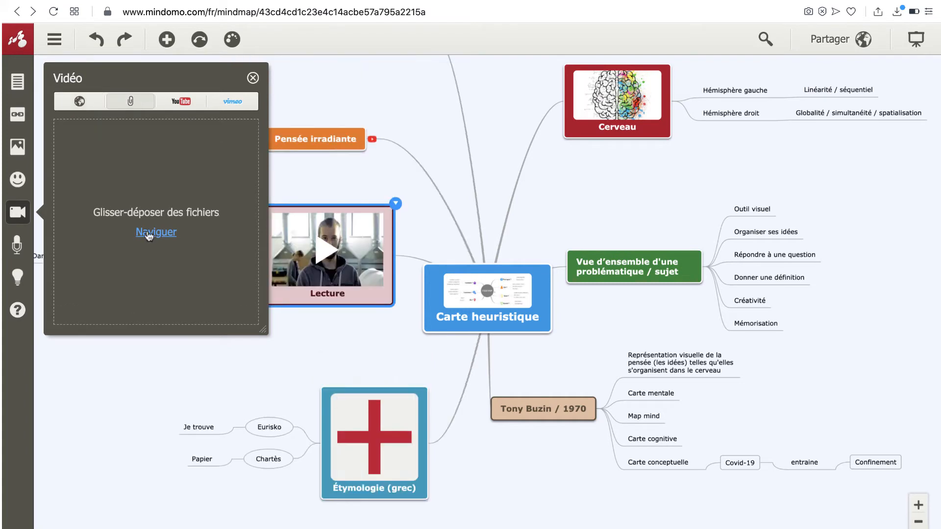
left_click(149, 235)
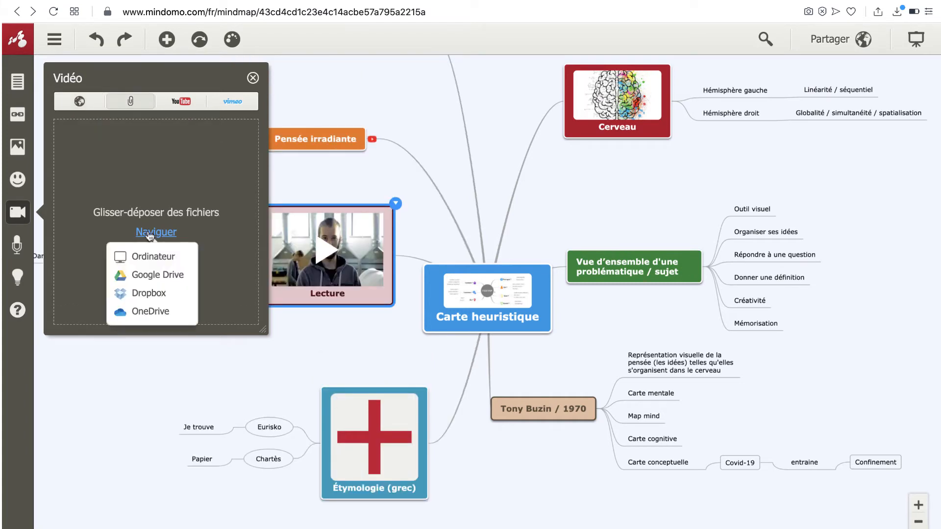
Step: Search YouTube for "greta cfa aquitain" and put the "Formation esthétique" video on the "Lecture" topic
left_click(184, 103)
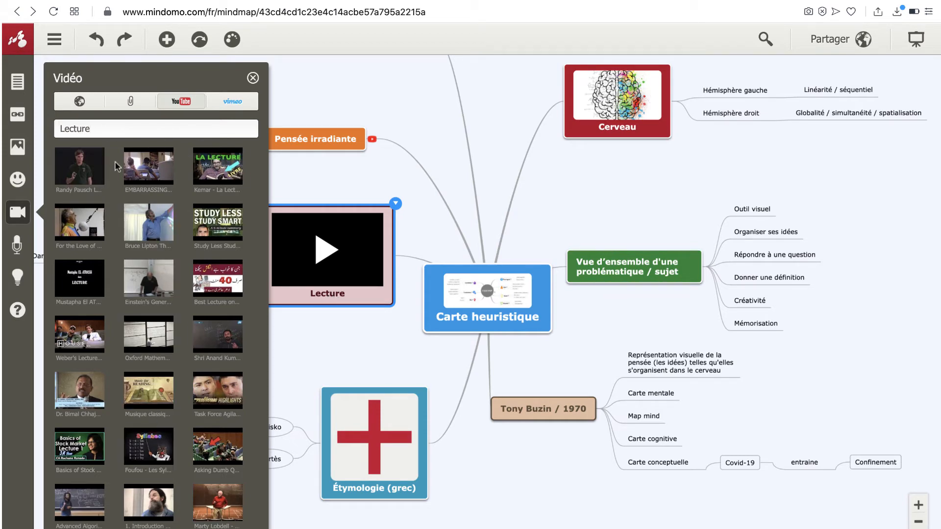
left_click_drag(113, 128, 34, 125)
type("greta cfa aquitain")
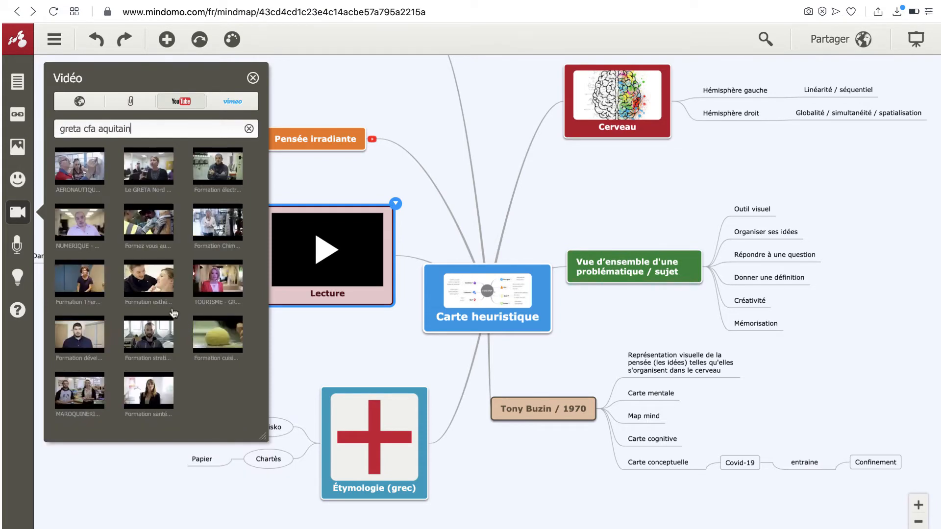
left_click(162, 285)
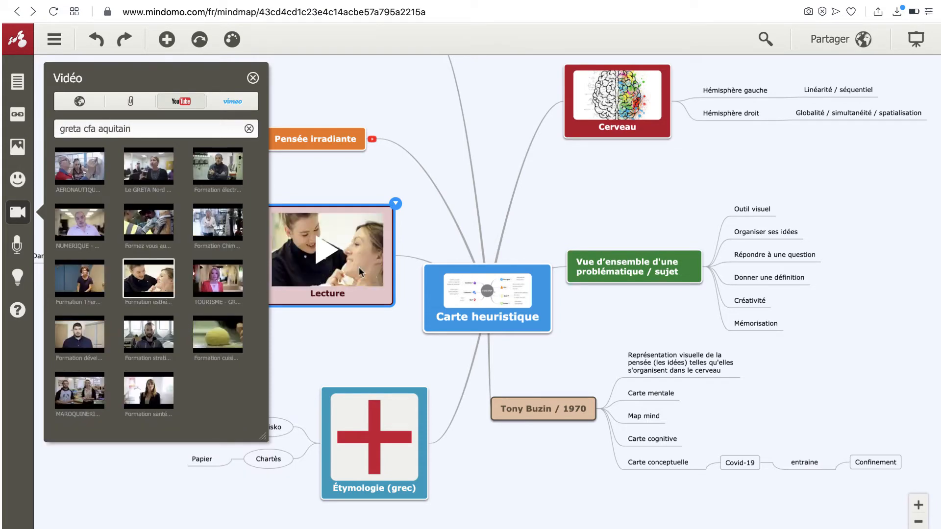
left_click(233, 102)
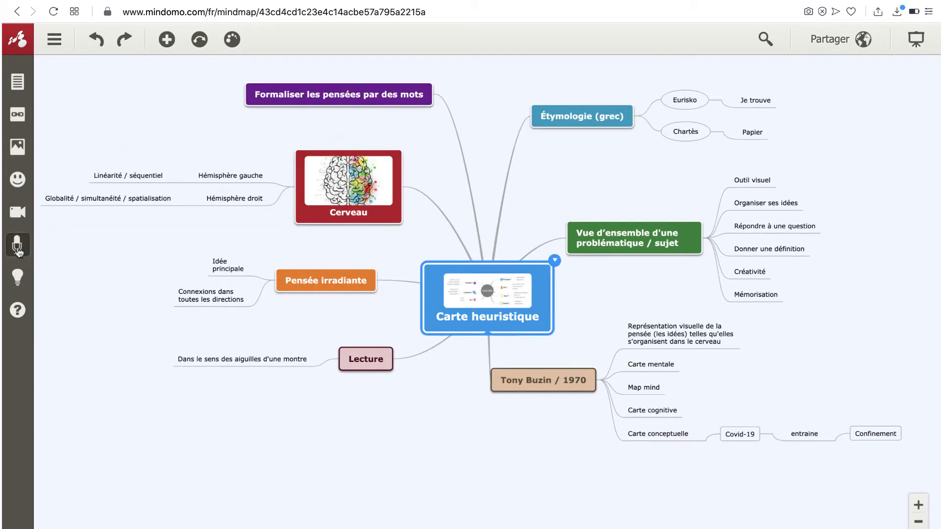
Step: Open the audio recorder for the central "Carte heuristique" topic and allow the browser to use the microphone
left_click(18, 245)
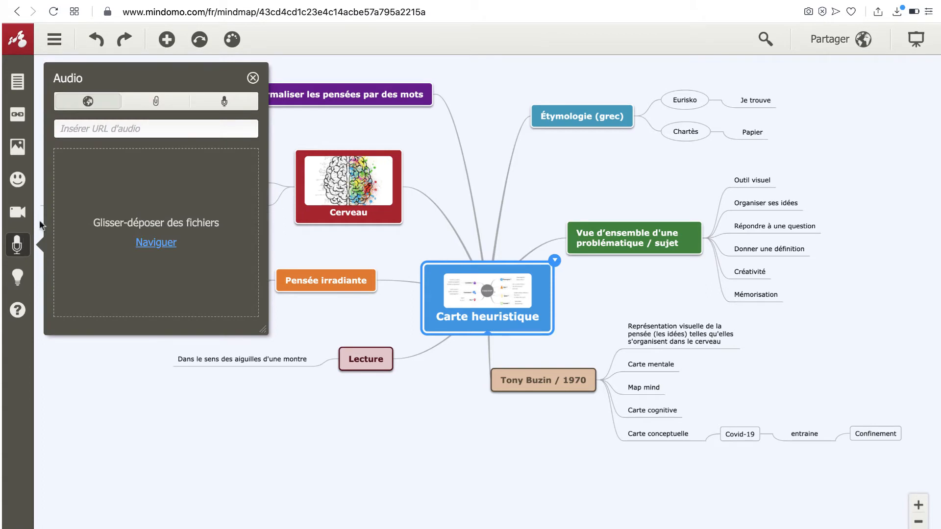
left_click(155, 101)
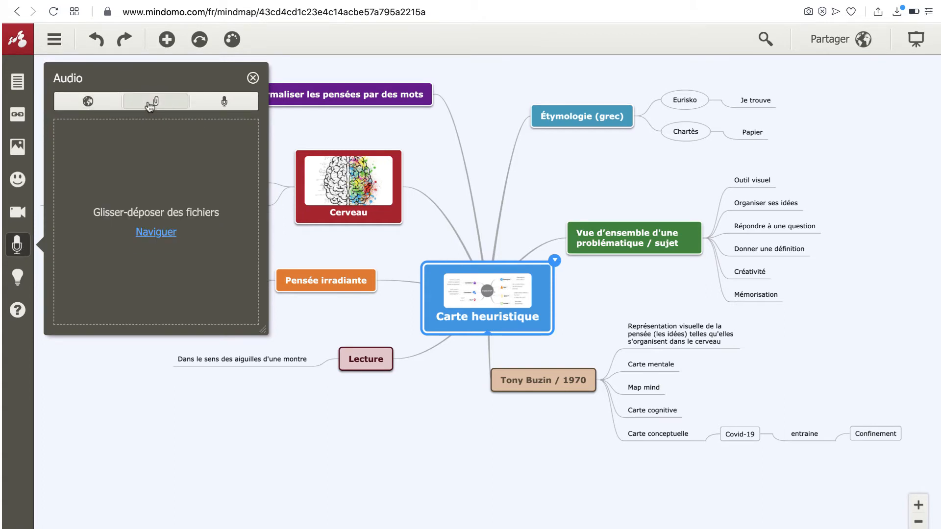
left_click(158, 234)
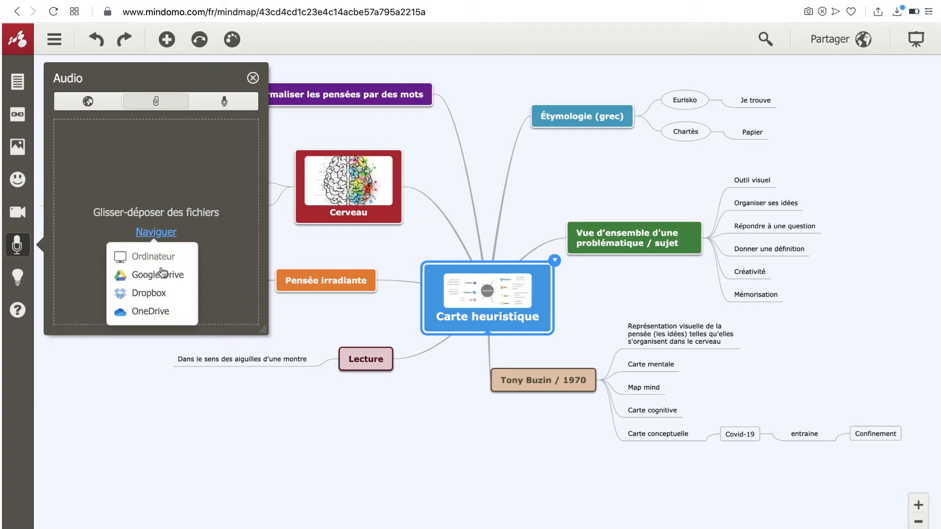
left_click(221, 101)
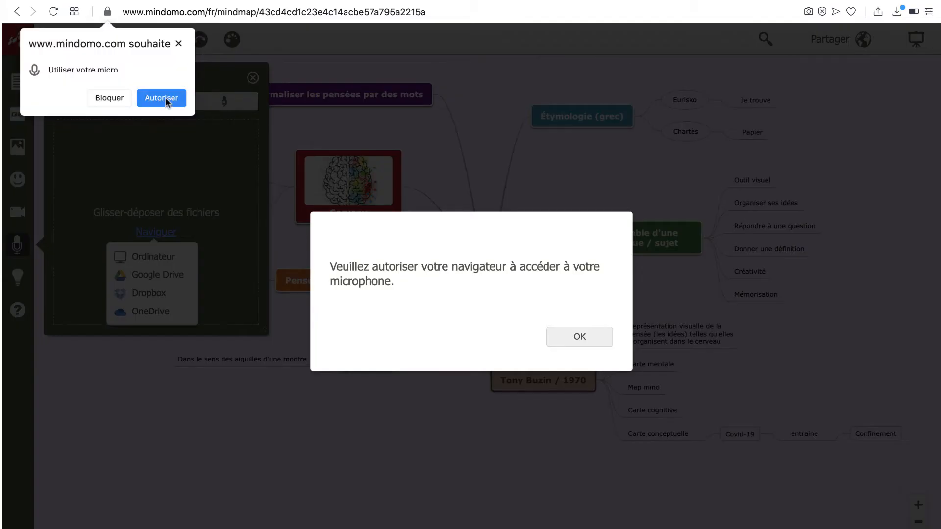
left_click(164, 97)
left_click(564, 188)
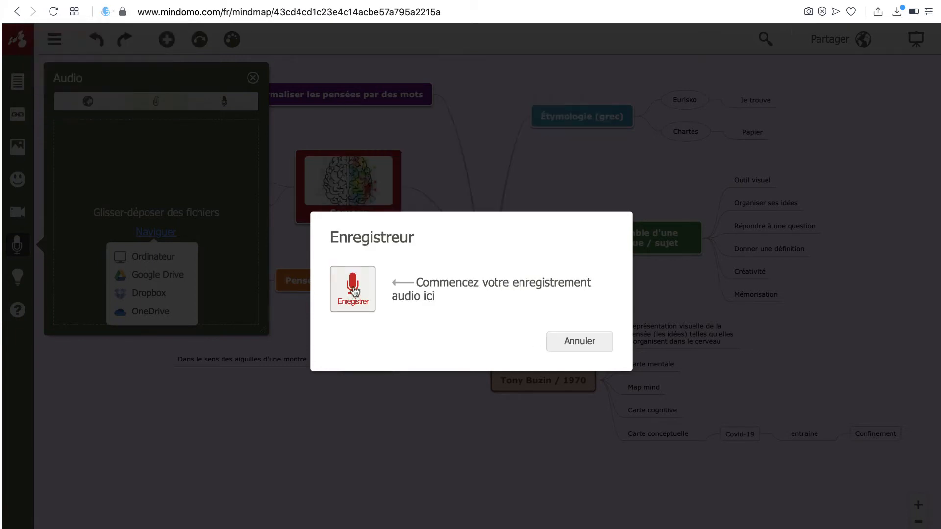
Step: Record an audio clip of about 12 seconds and save it on the central topic under the name "Carte heuristique"
left_click(354, 291)
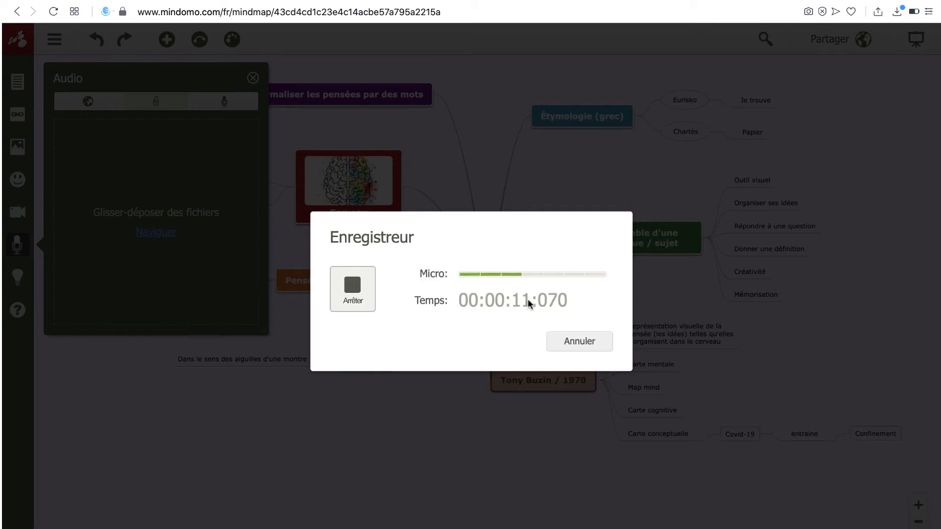
left_click(357, 294)
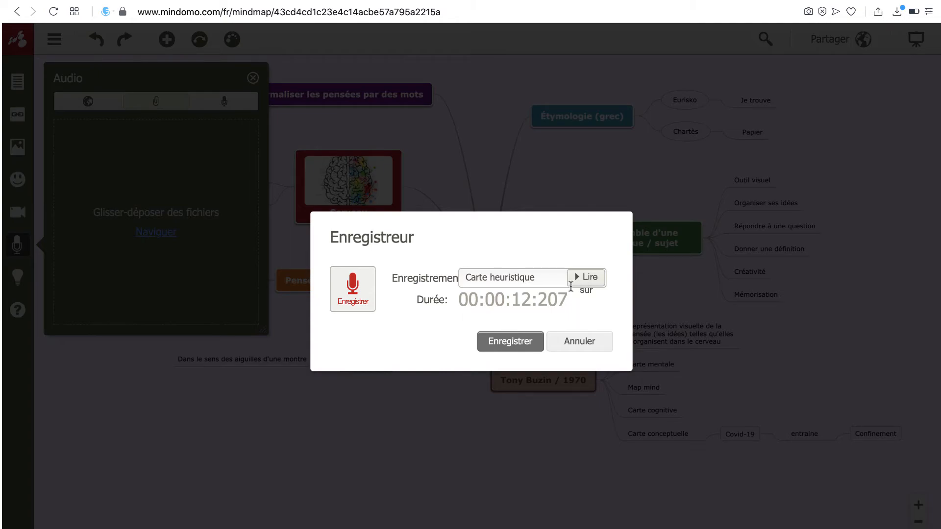
left_click(521, 341)
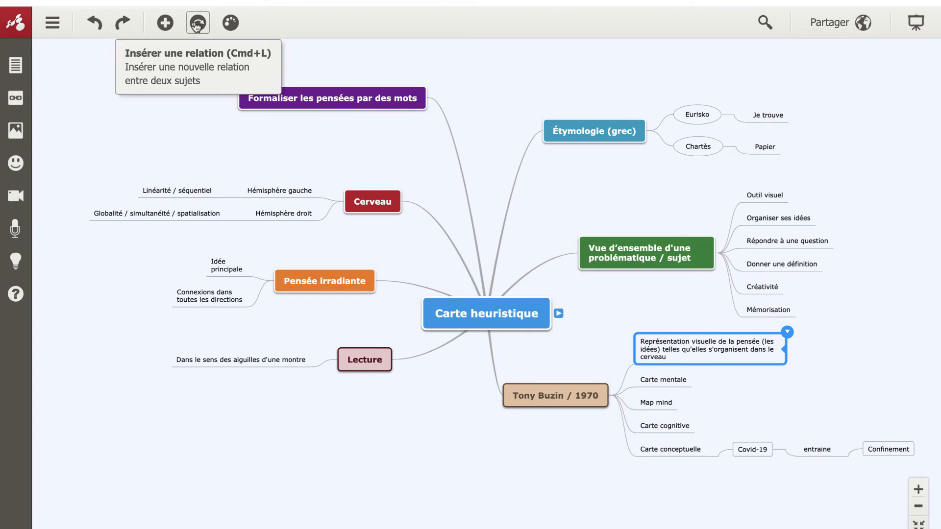
Step: Insert a relation between the "Cerveau" and "Pensée irradiante" topics and tighten its curve at both ends
left_click(385, 207)
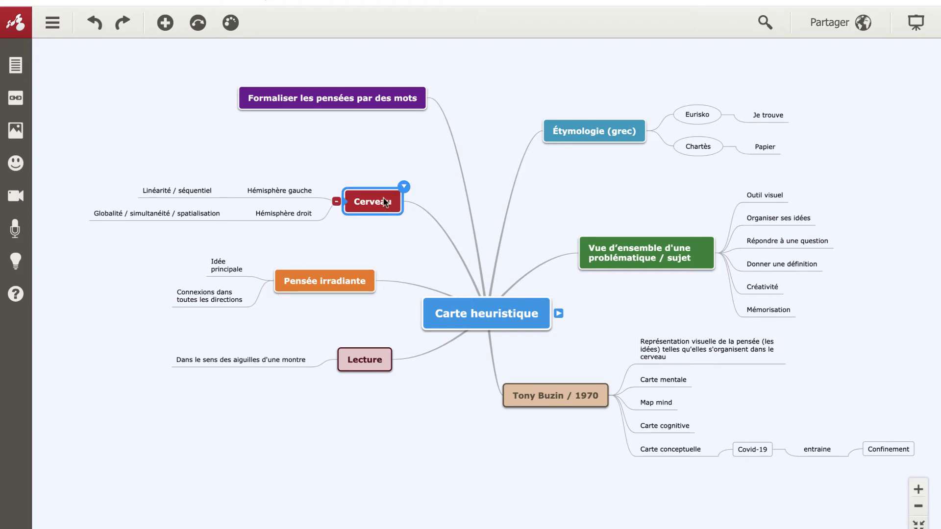
left_click(198, 25)
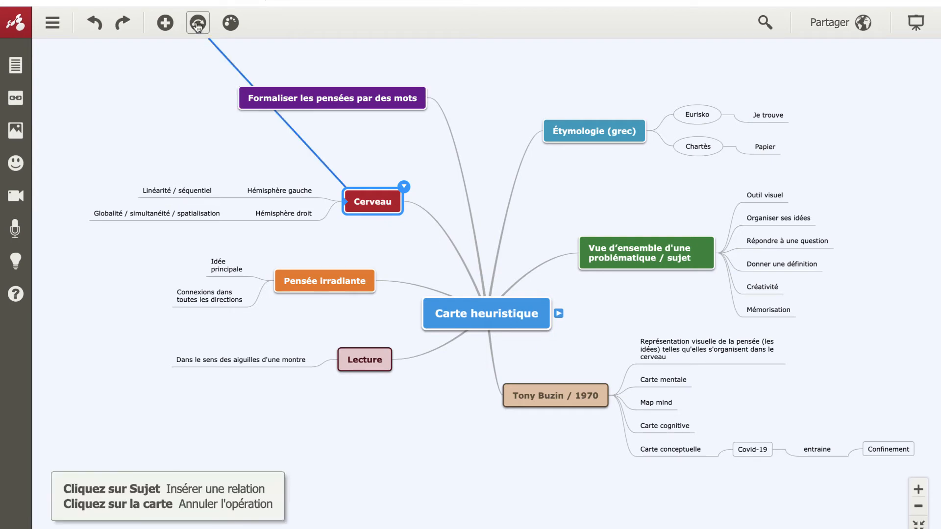
left_click(339, 278)
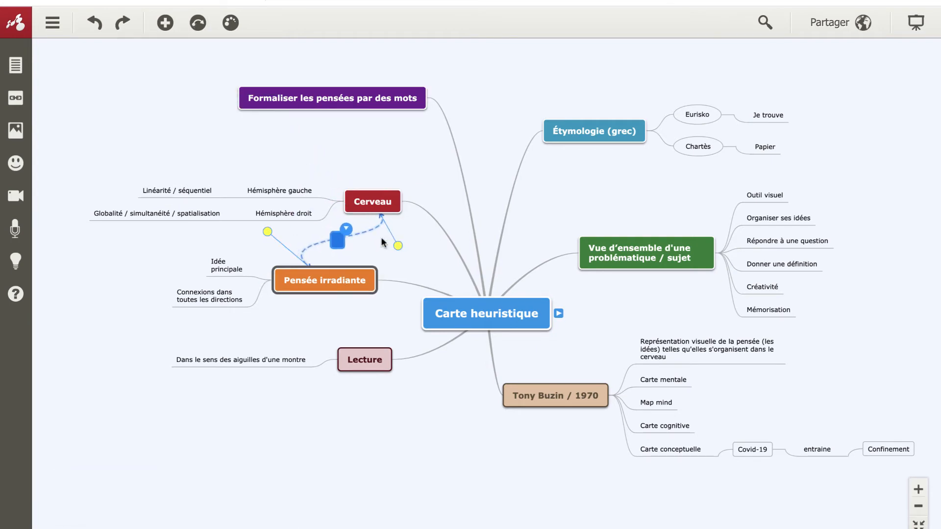
left_click_drag(267, 231, 334, 239)
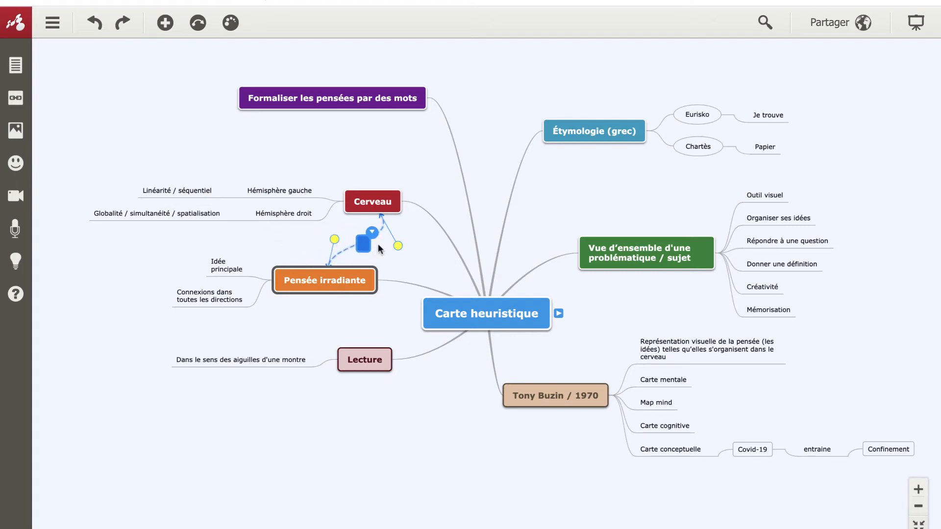
left_click_drag(398, 246, 399, 237)
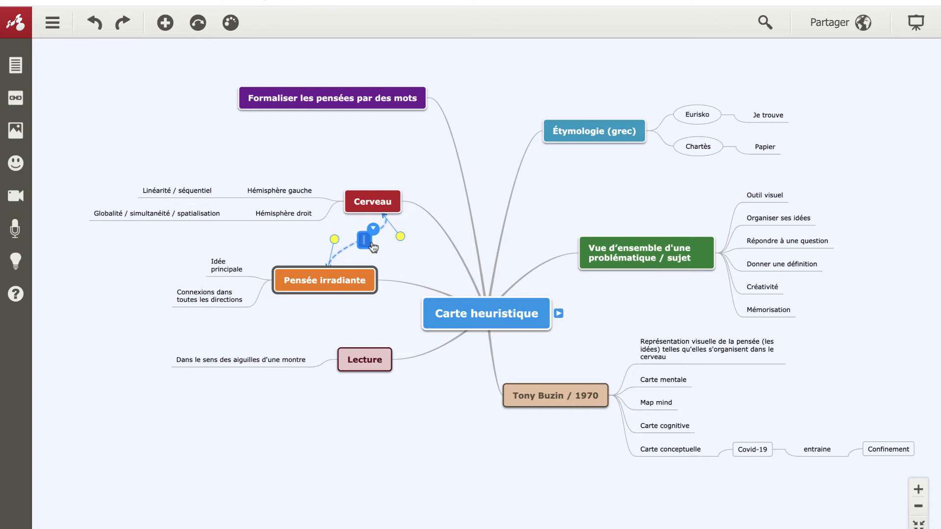
Step: Label the relation "Texte" and style it as a red, straight dashed line with round dots at both ends
type("Texte")
left_click(381, 230)
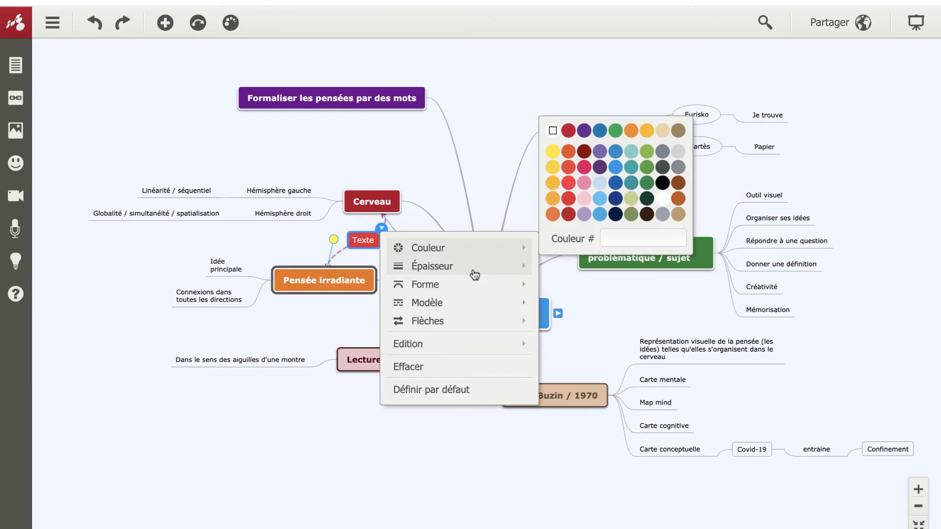
mouse_move(474, 275)
mouse_move(451, 319)
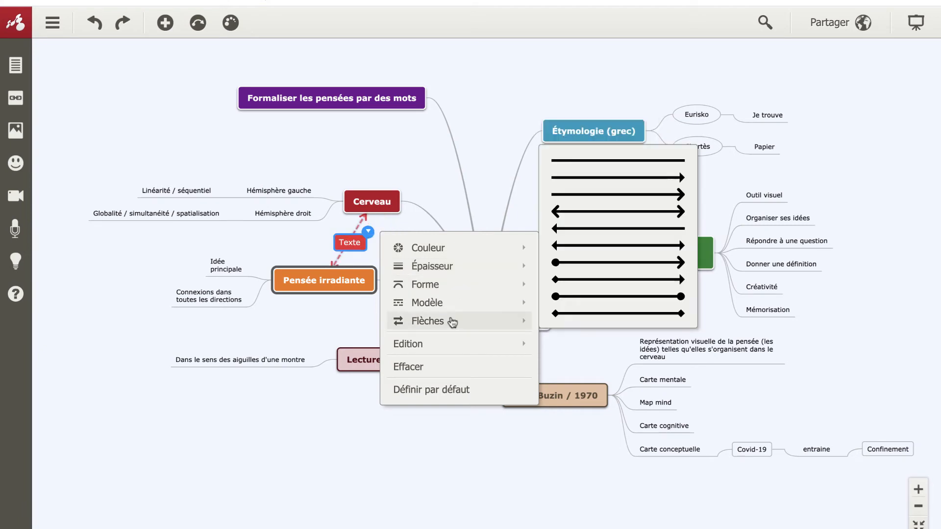
left_click(580, 296)
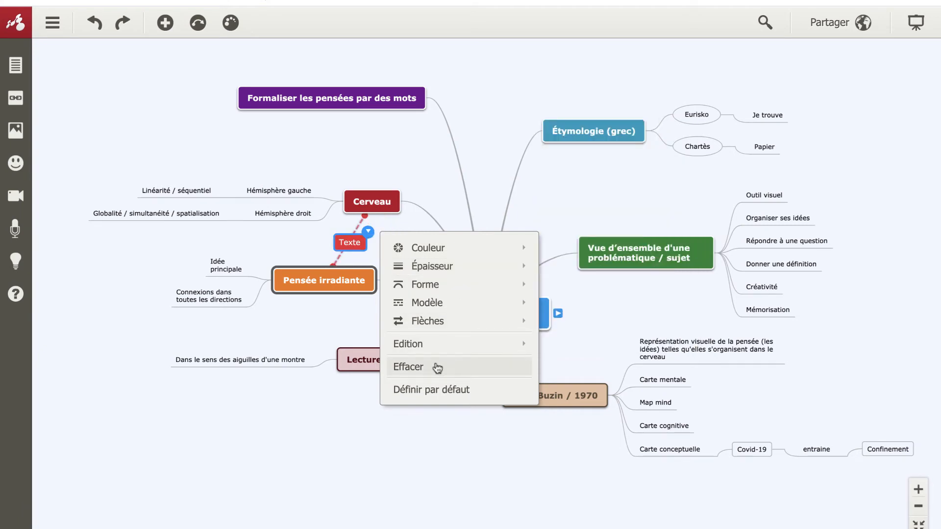
left_click(310, 422)
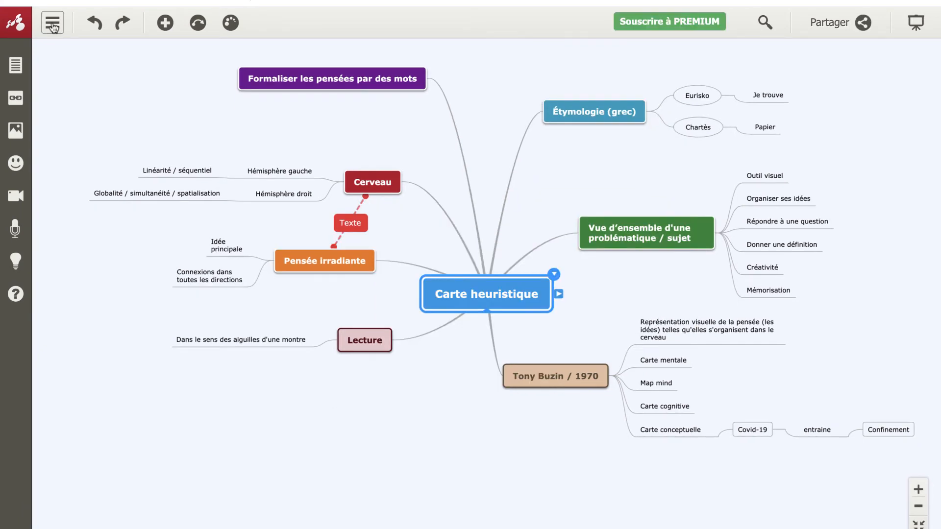
Step: Export the map to the computer as a Mindomo file (.mom)
left_click(53, 22)
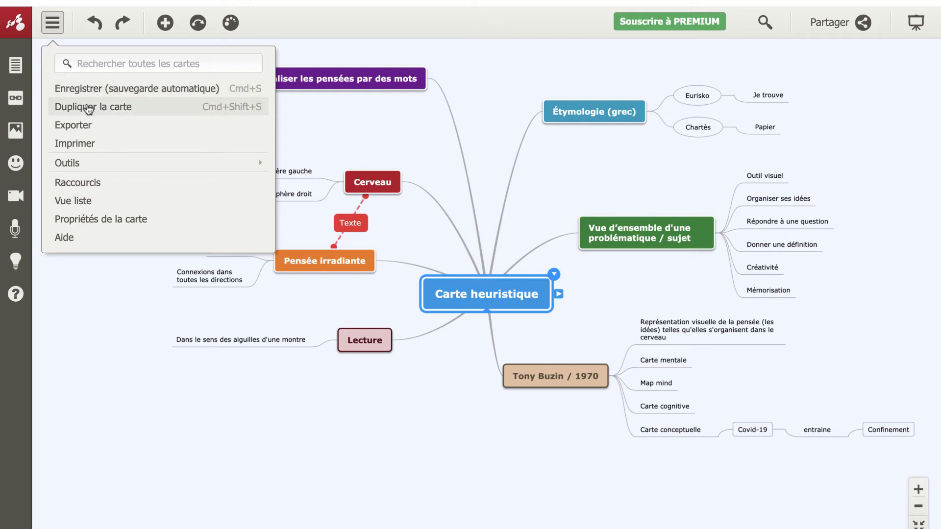
mouse_move(88, 167)
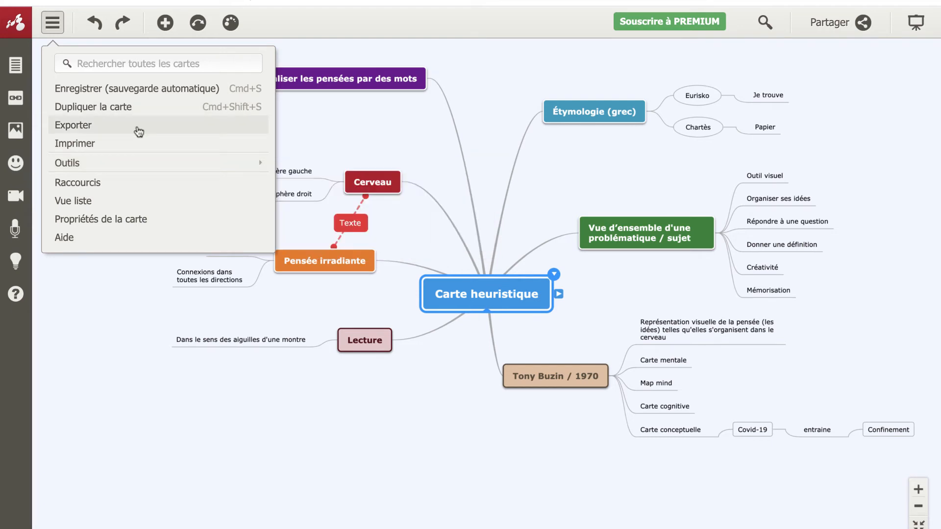
left_click(139, 131)
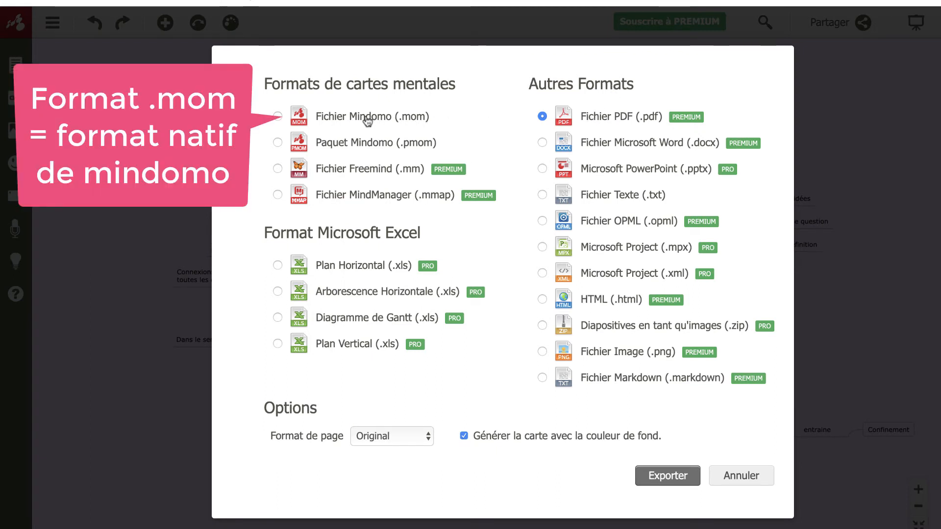
left_click(279, 116)
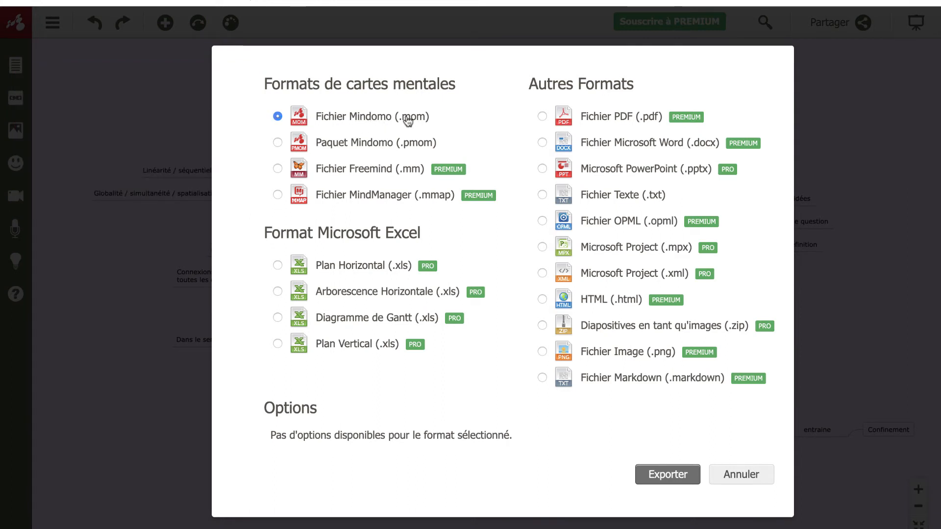
left_click(659, 474)
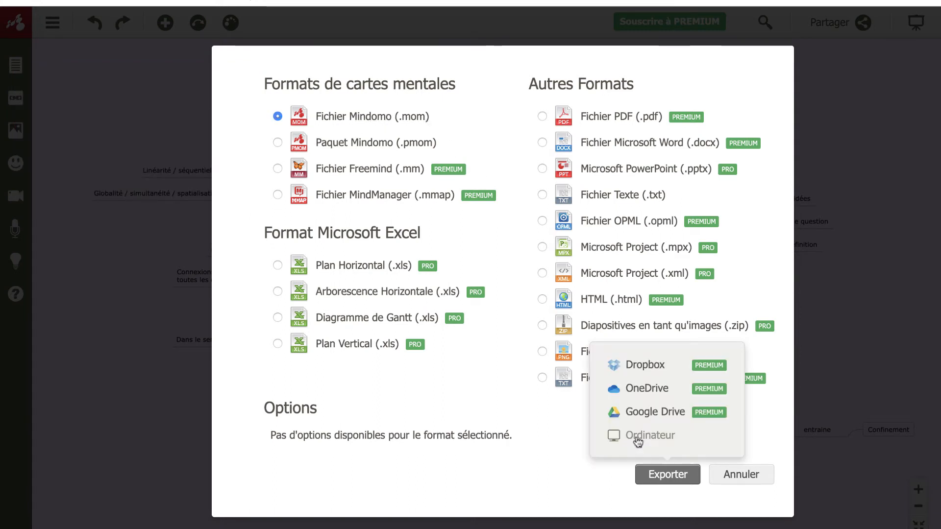
left_click(651, 438)
Step: Return to the map list and delete the "Carte heuristique" and "Mindomo" maps
left_click(52, 24)
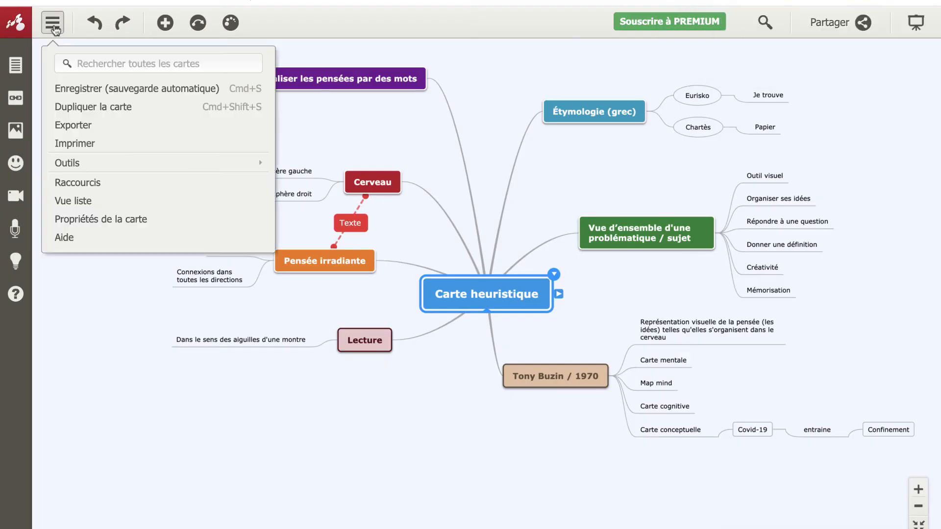
left_click(54, 28)
left_click(54, 27)
left_click(16, 28)
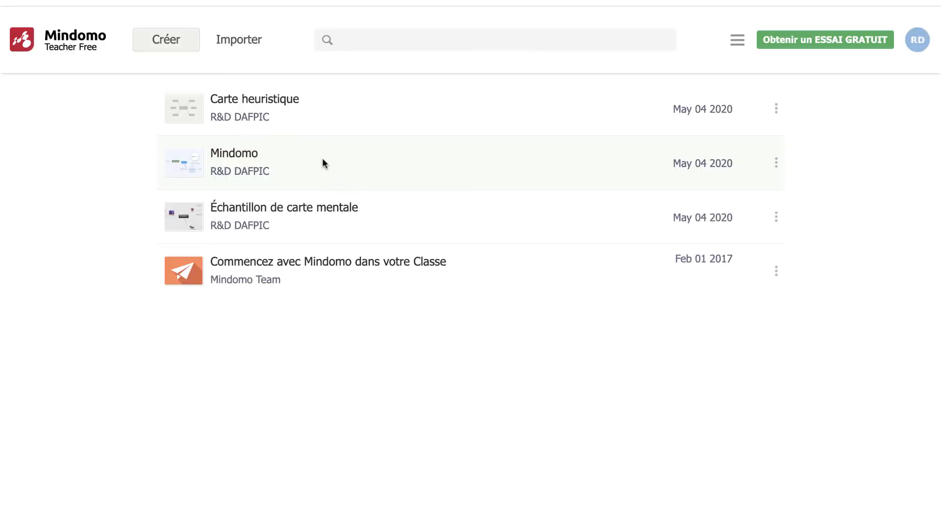
left_click(775, 110)
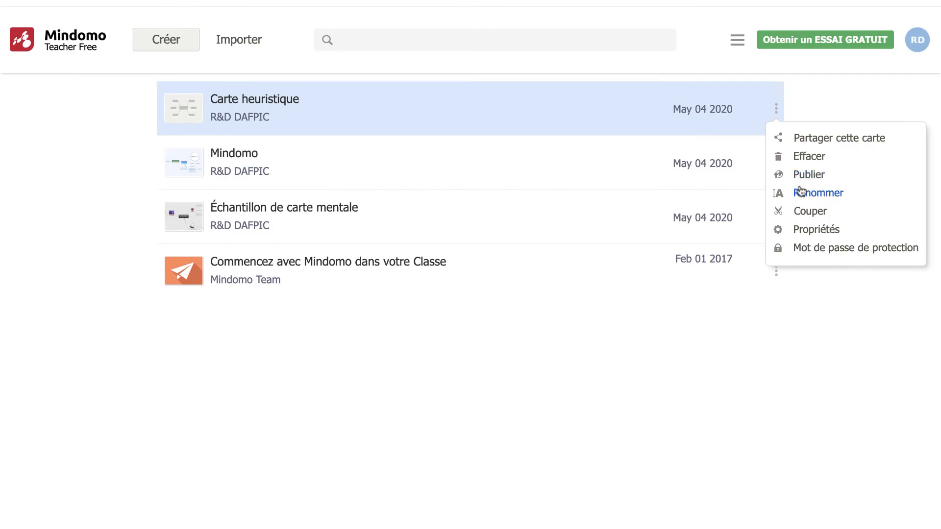
left_click(804, 156)
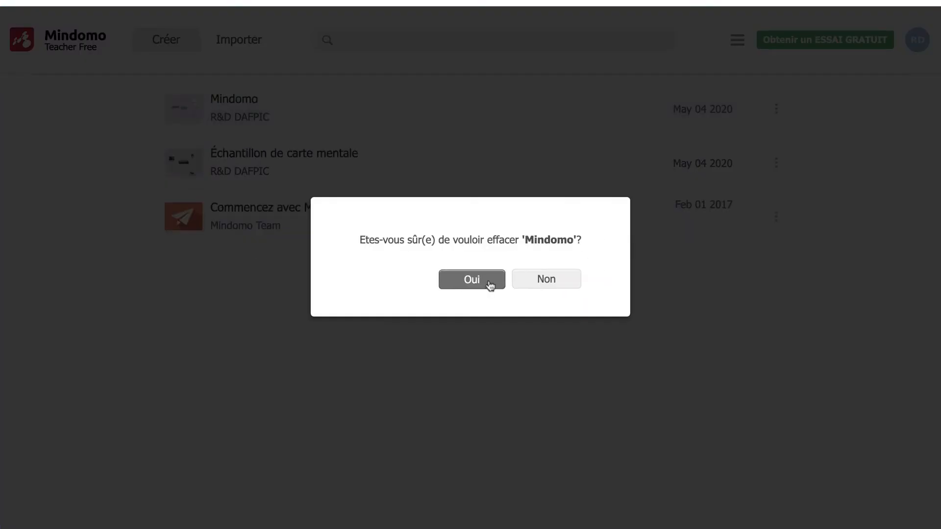
left_click(489, 280)
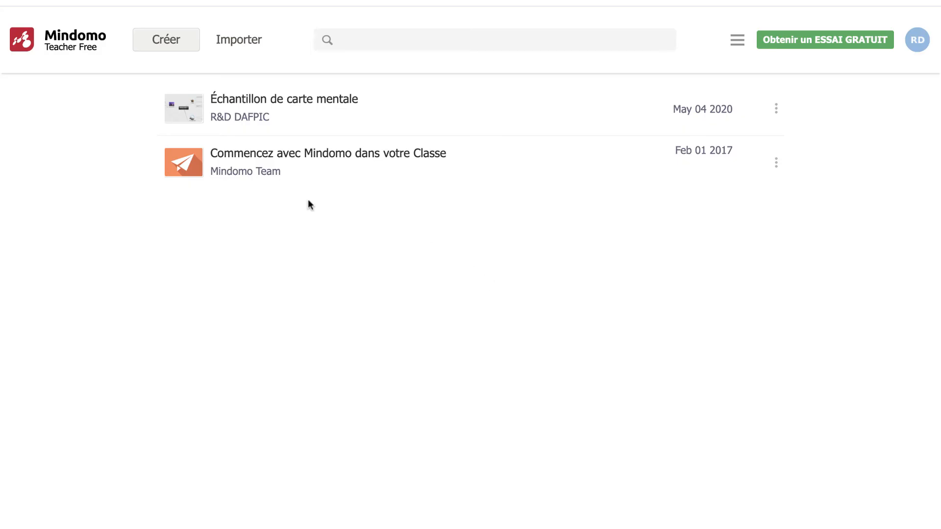
Step: Import the file "Carte heuristique.mom" from the computer's Téléchargements folder
left_click(226, 43)
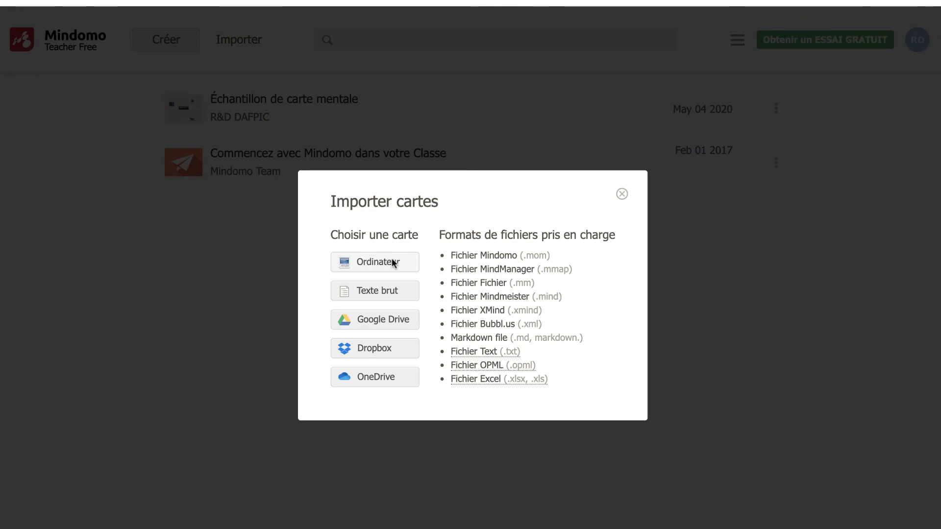
left_click(393, 263)
left_click(363, 89)
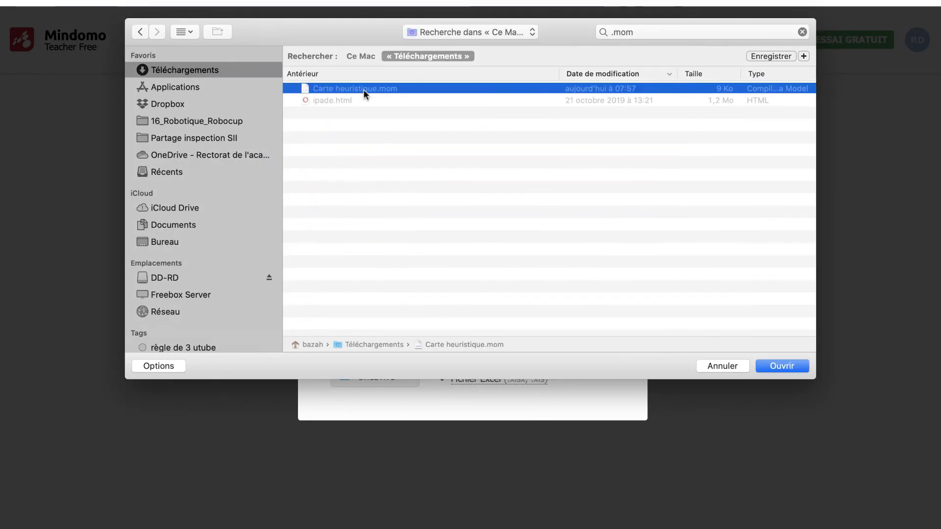
left_click(771, 362)
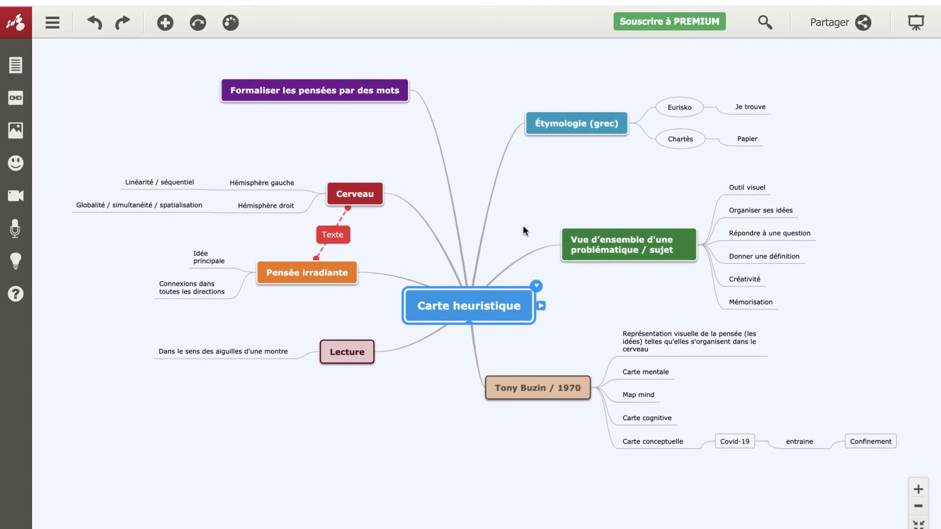
Step: Try to apply the light grey theme with the red central topic to the map
left_click(230, 25)
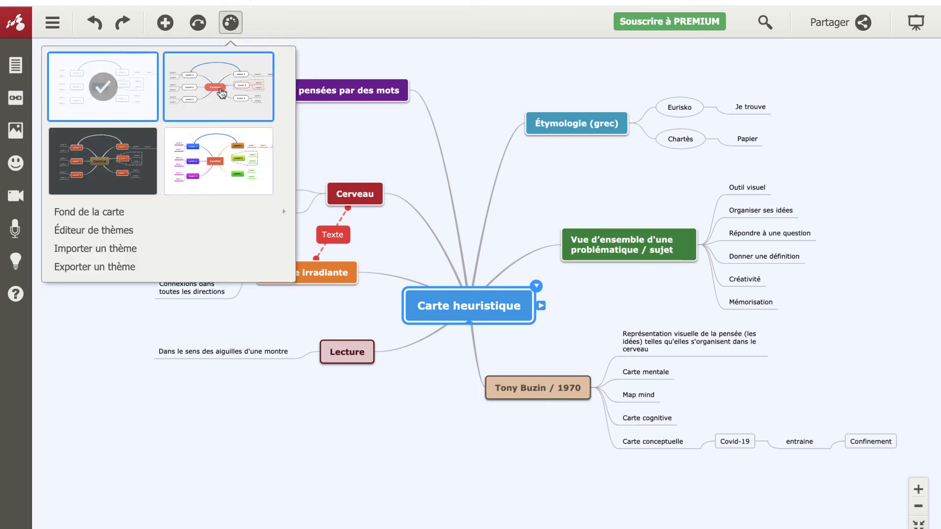
left_click(222, 93)
left_click(493, 333)
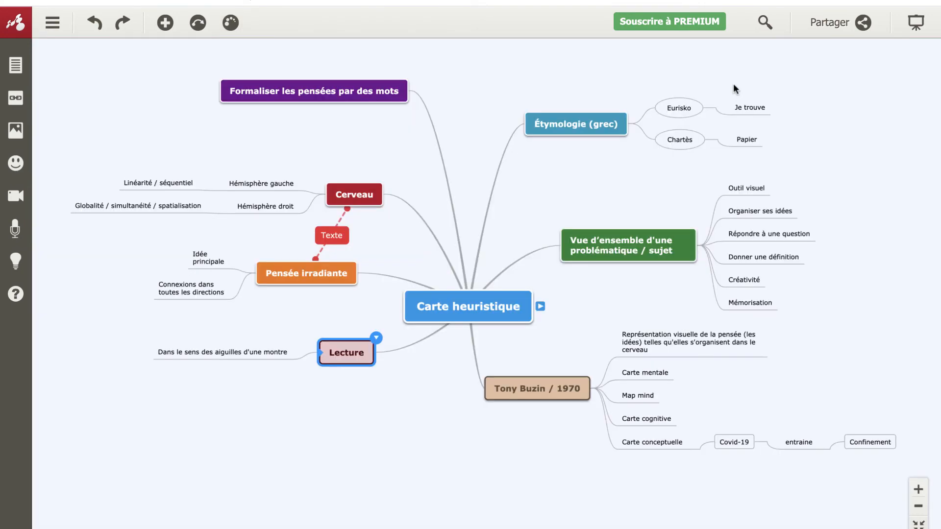
Step: Start building a slide presentation and enlarge slide 1 so that its frame encloses the whole map
left_click(916, 26)
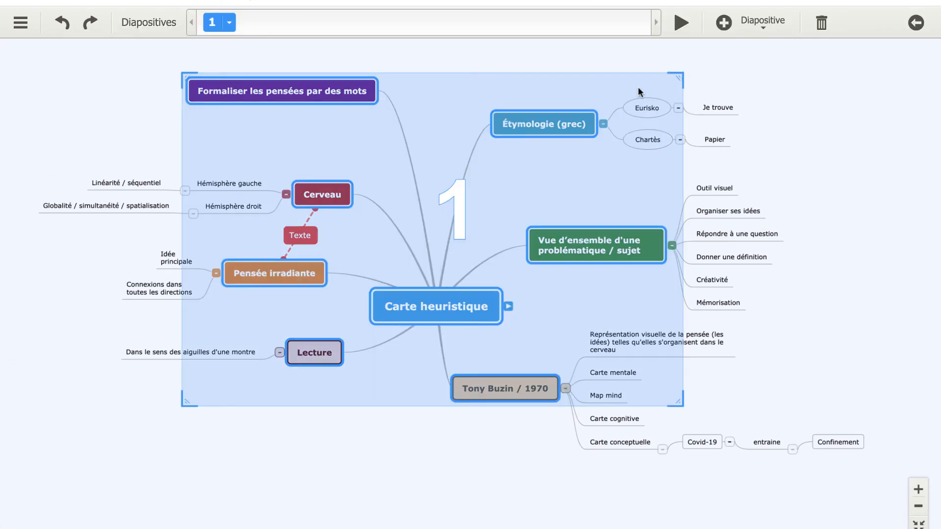
left_click_drag(183, 78, 33, 69)
left_click_drag(681, 404, 877, 460)
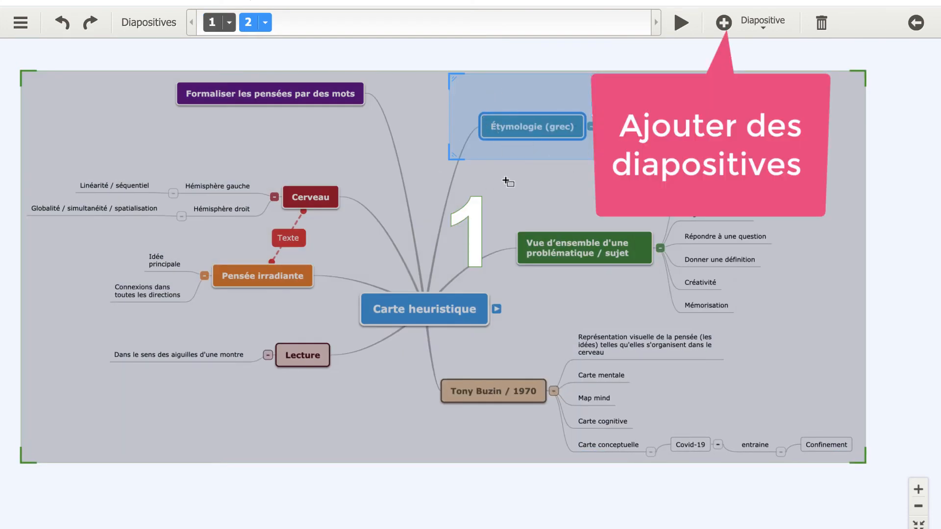
Step: Add slides framing the "Étymologie (grec)", "Vue d'ensemble d'une problématique / sujet" and "Lecture" branches, fitting each frame to its branch
left_click_drag(503, 173, 796, 320)
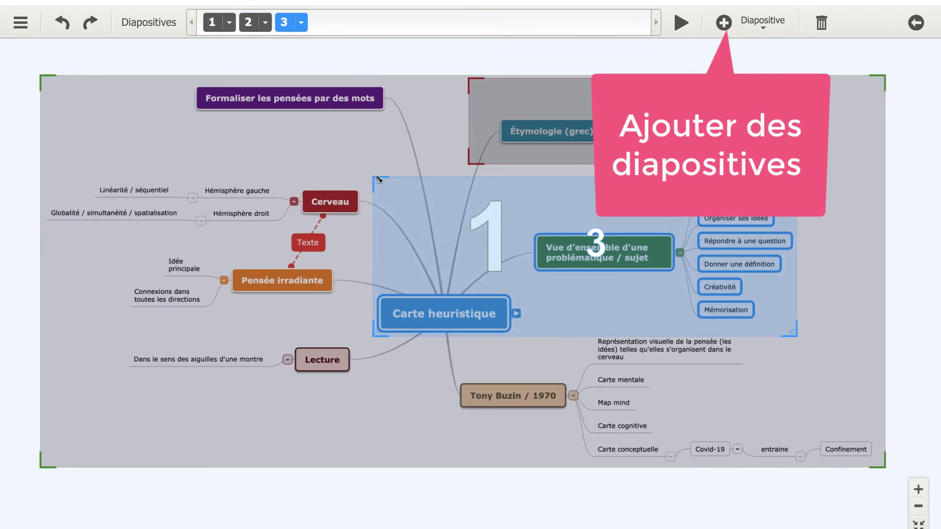
left_click_drag(377, 179, 523, 175)
left_click_drag(113, 329, 375, 389)
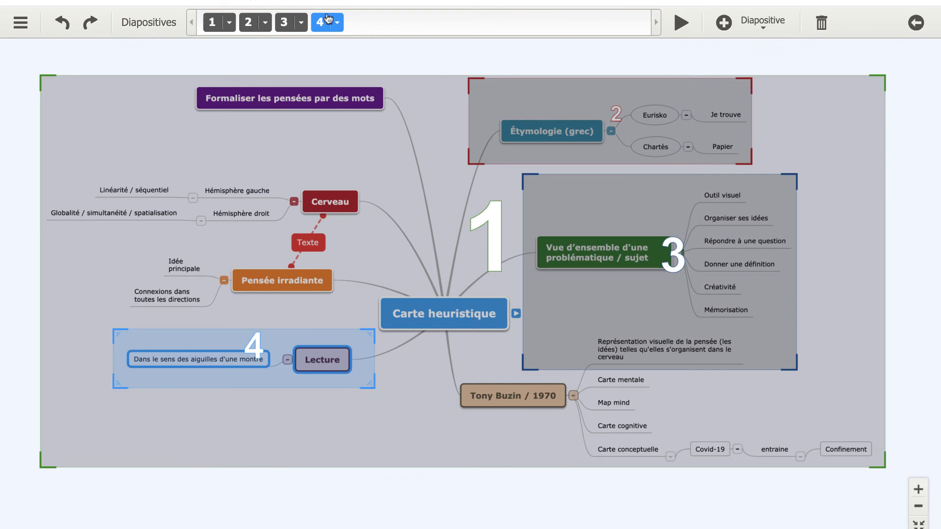
Step: Play the presentation through all four slides and return to the map editor
left_click(682, 23)
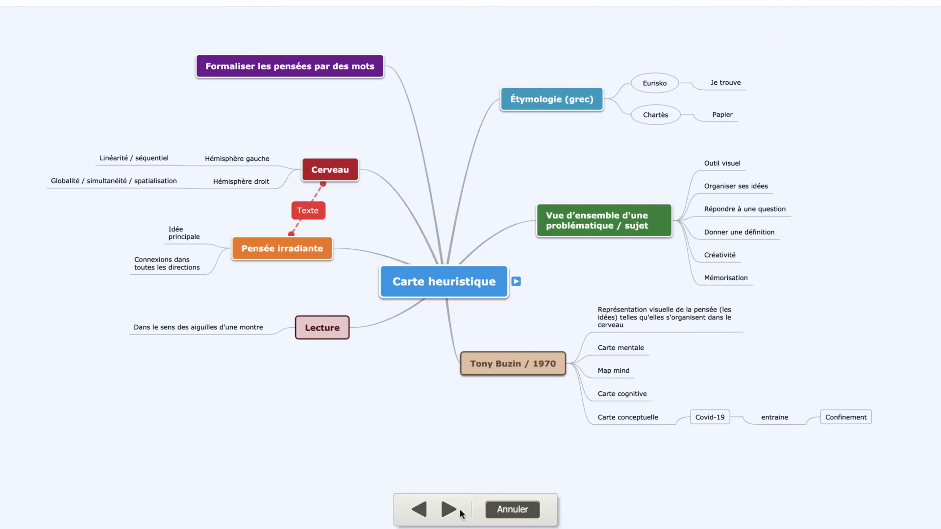
left_click(448, 511)
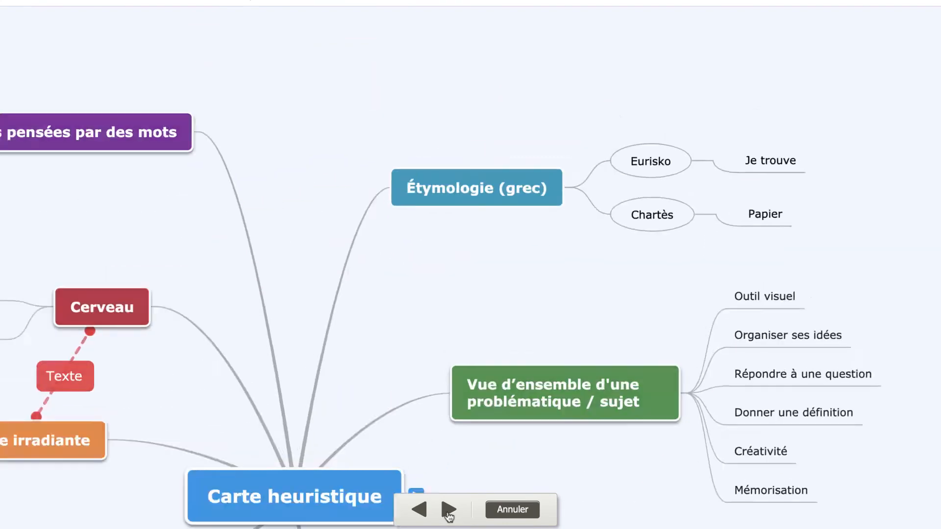
left_click(448, 511)
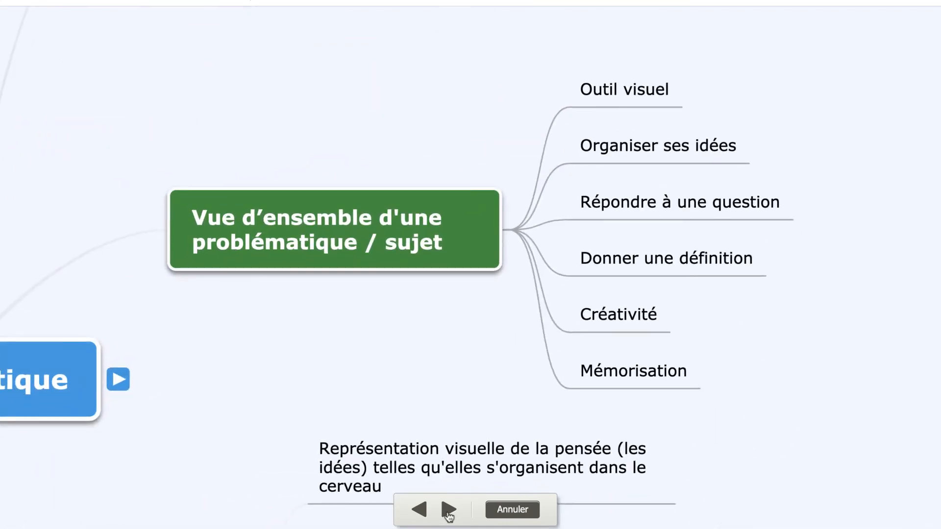
left_click(448, 510)
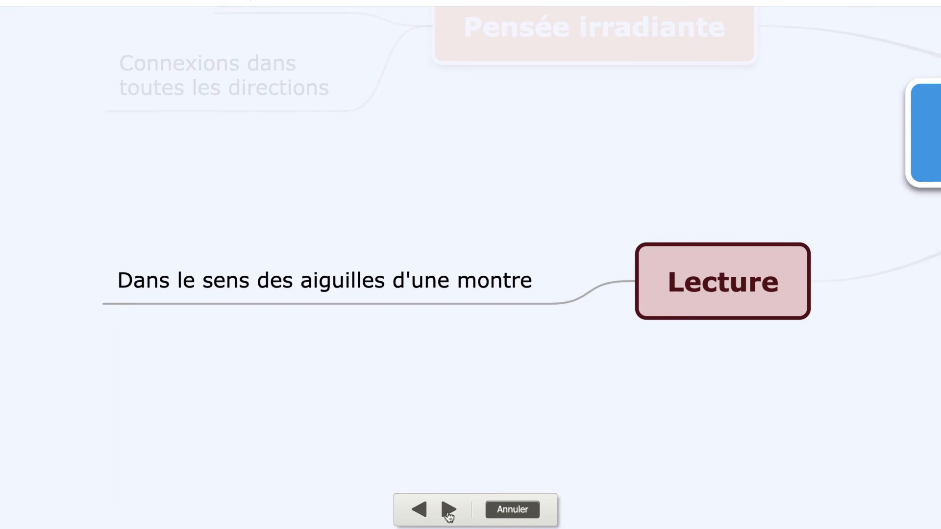
left_click(511, 511)
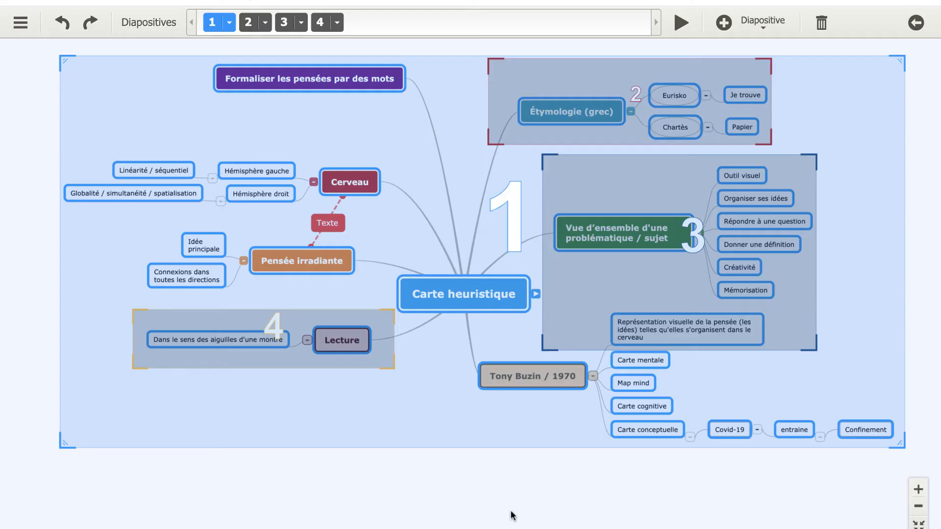
left_click(912, 24)
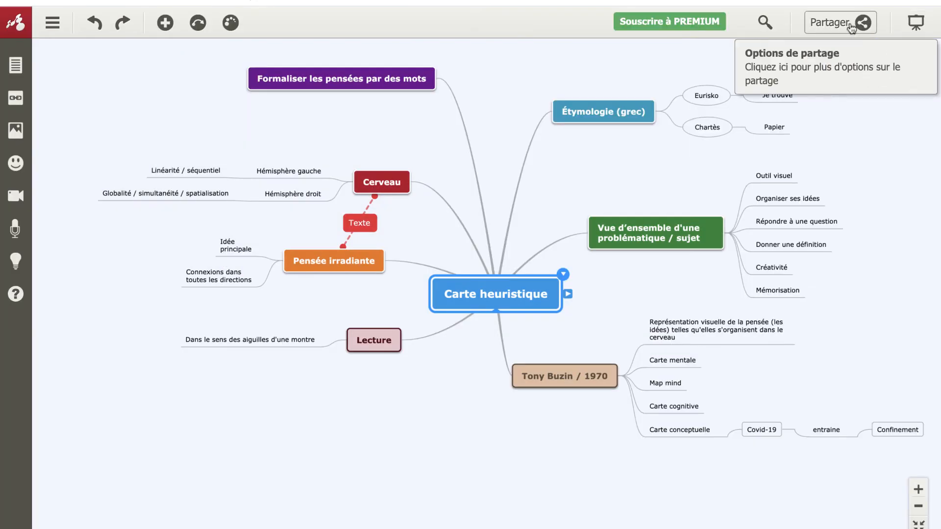
Step: Enable link sharing for the map so that anyone who has the link can view and copy it
left_click(851, 27)
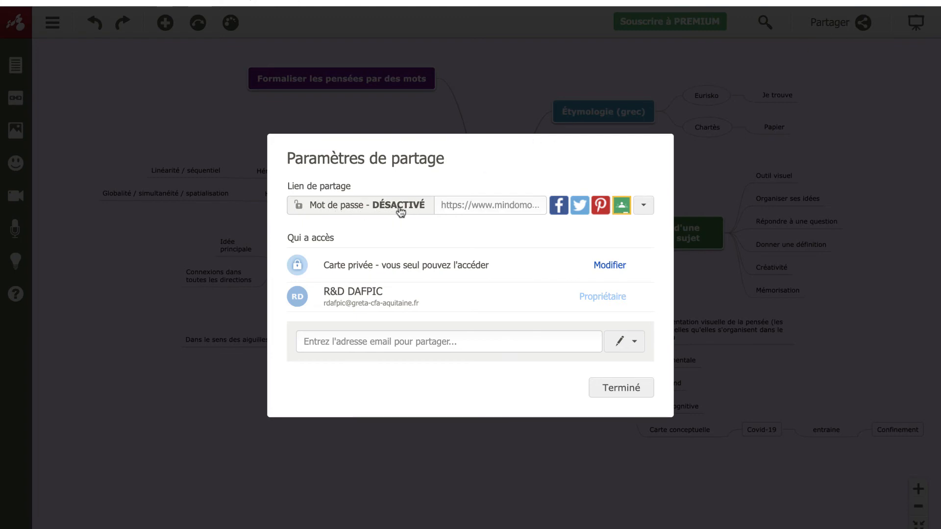
left_click(446, 206)
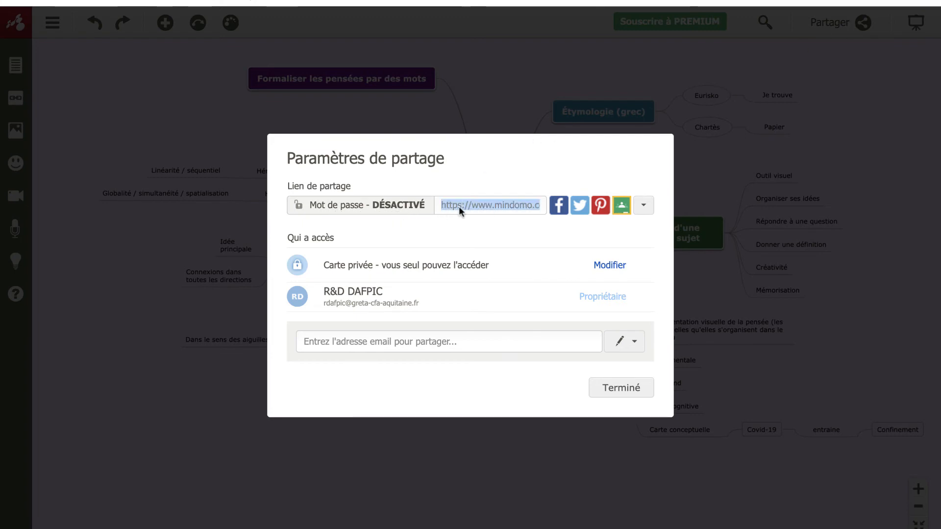
left_click(516, 225)
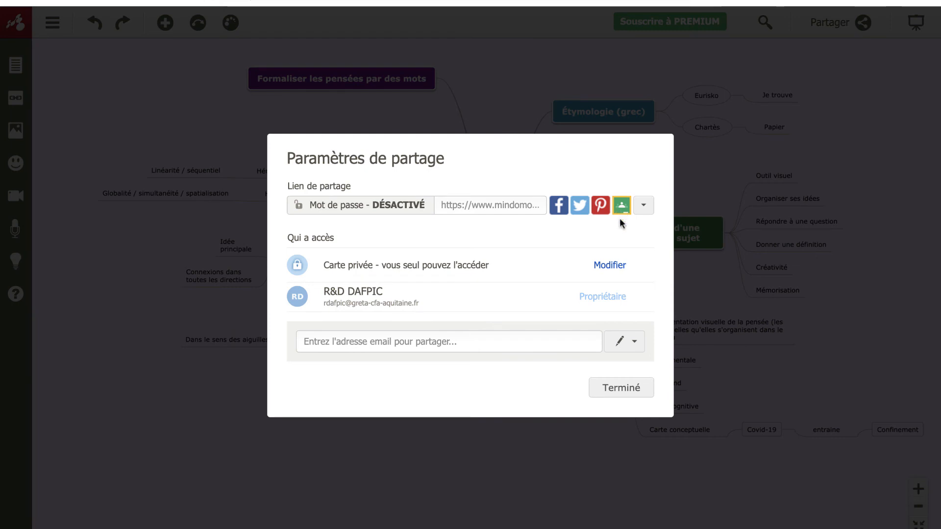
left_click(611, 265)
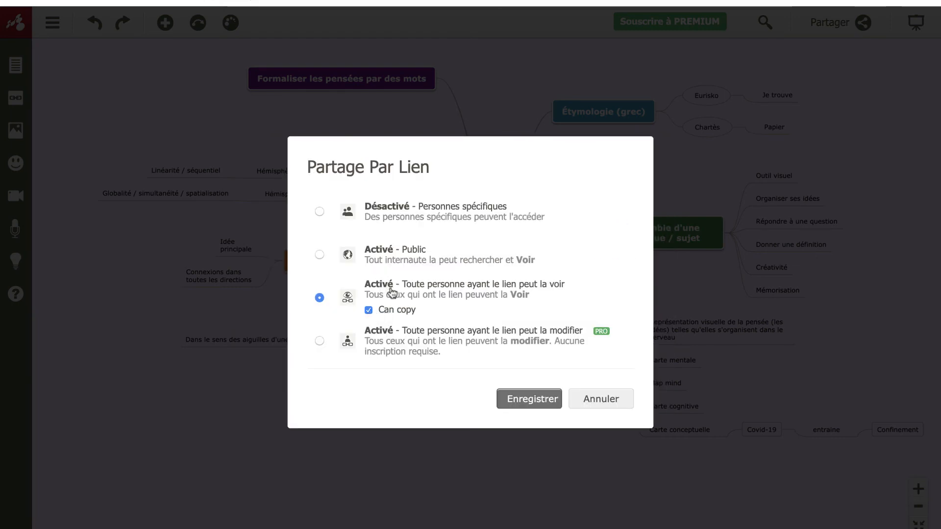
left_click(370, 315)
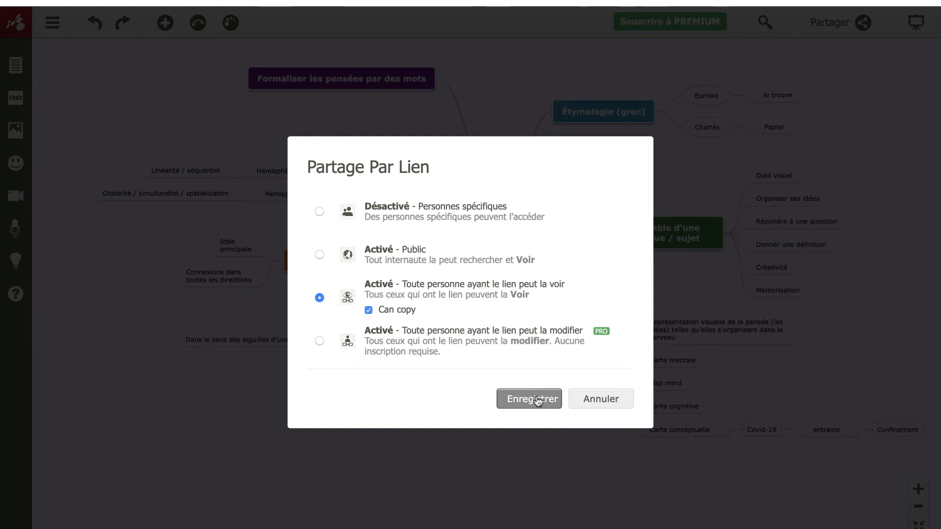
left_click(539, 398)
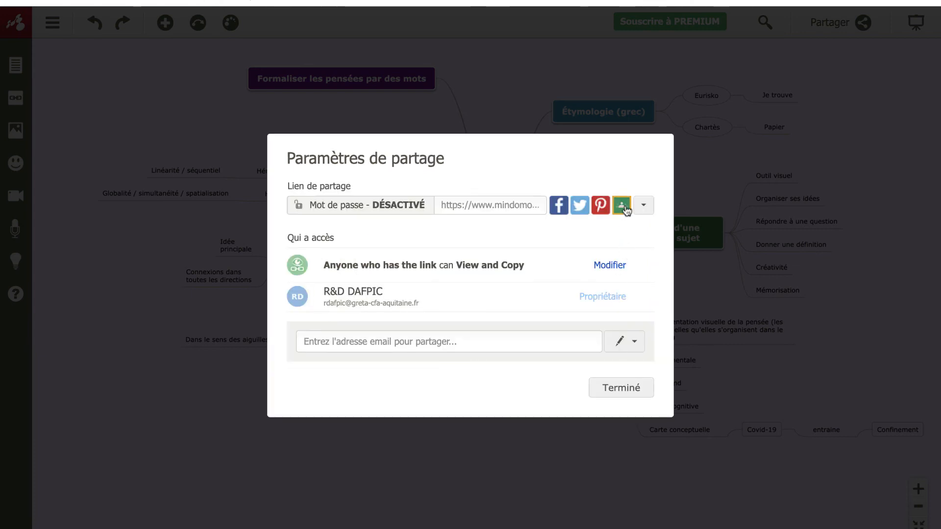
Step: Share the map to the Google Classroom course "Test" with the action "Créer un support"
left_click(622, 206)
left_click(537, 137)
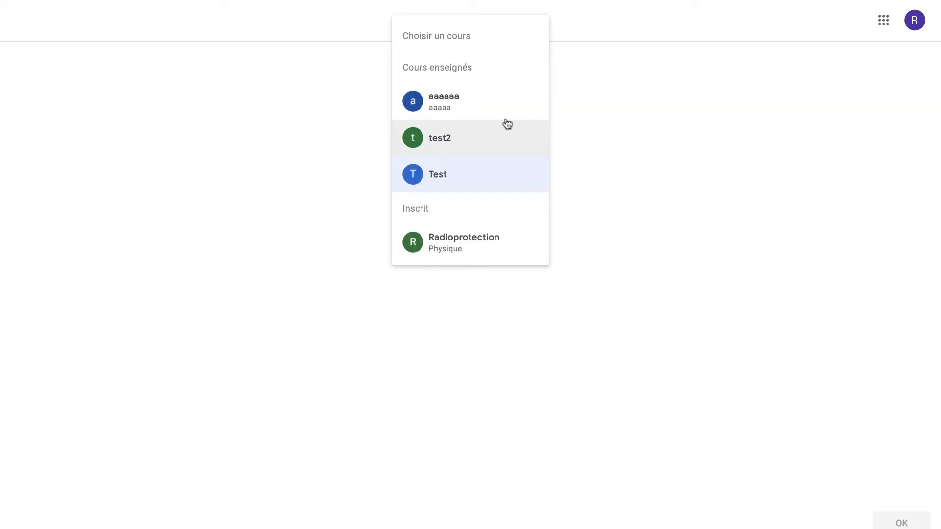
left_click(480, 147)
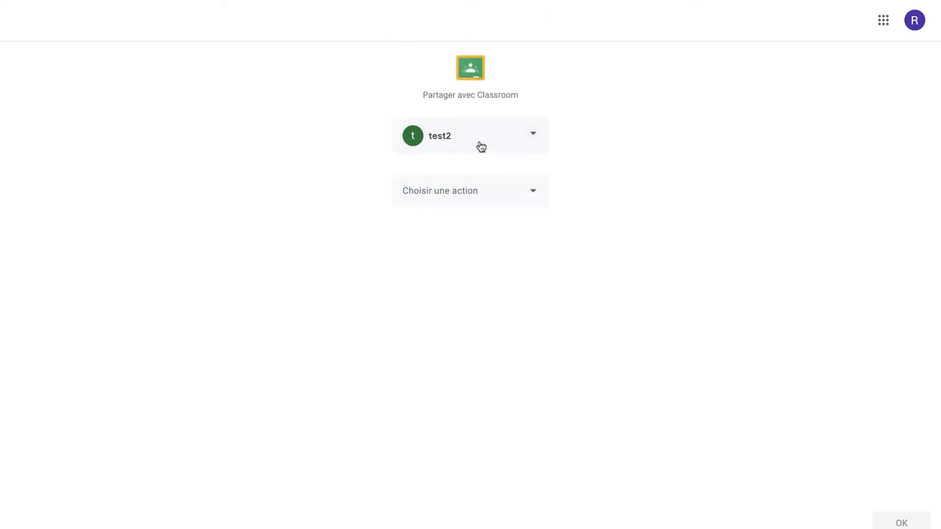
left_click(485, 190)
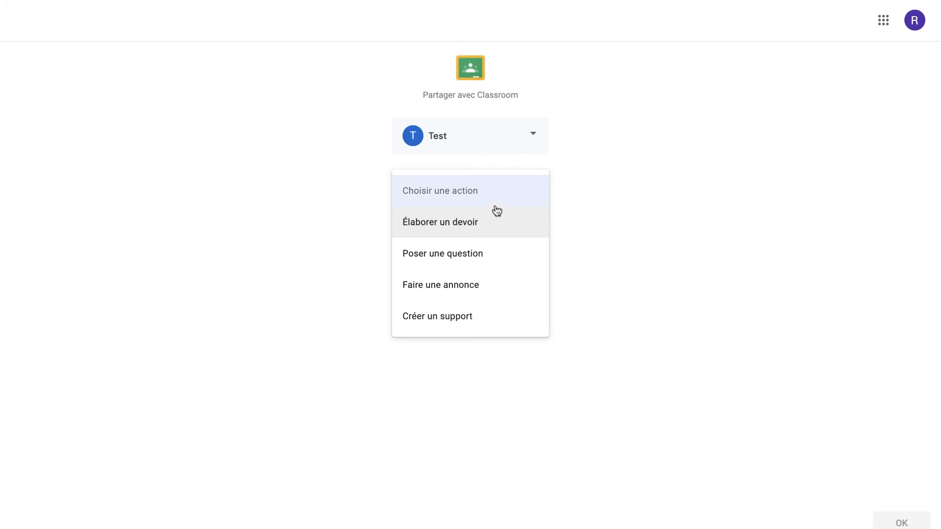
left_click(480, 316)
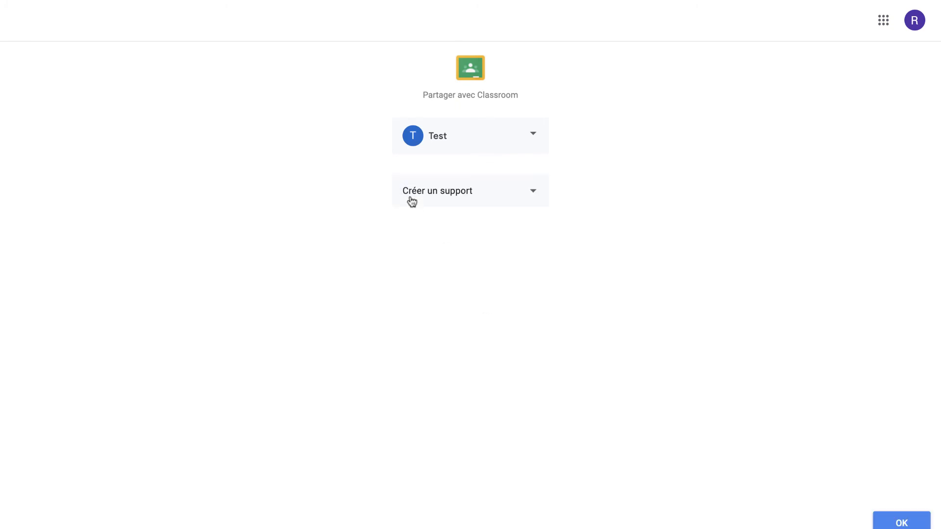
left_click(899, 521)
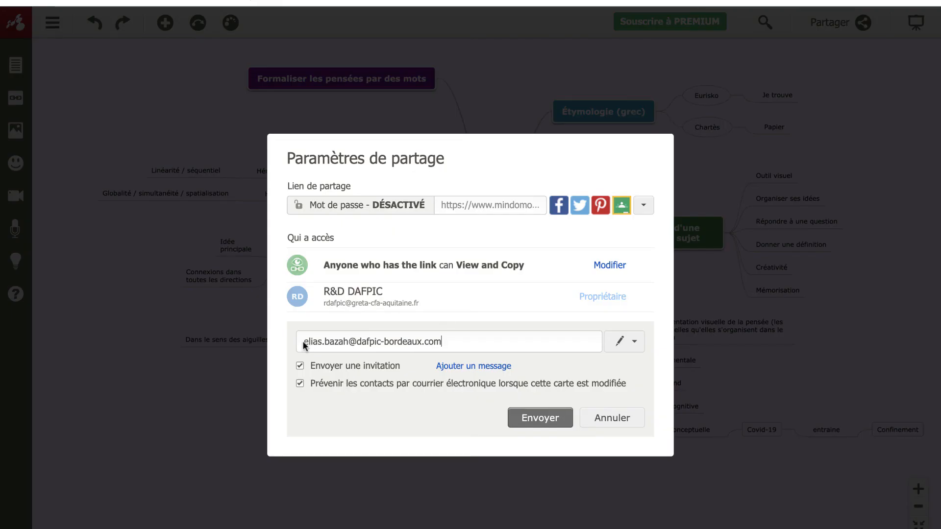
Step: Invite a collaborator by e-mail address with the "Peut voir & copier" right, keeping the invitation and change notifications enabled
left_click_drag(305, 341, 478, 338)
left_click(498, 338)
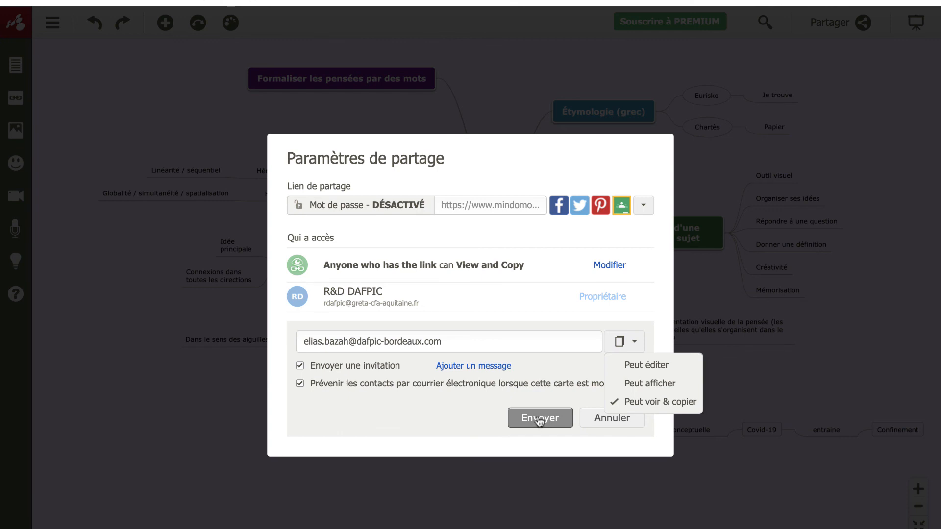
left_click(539, 419)
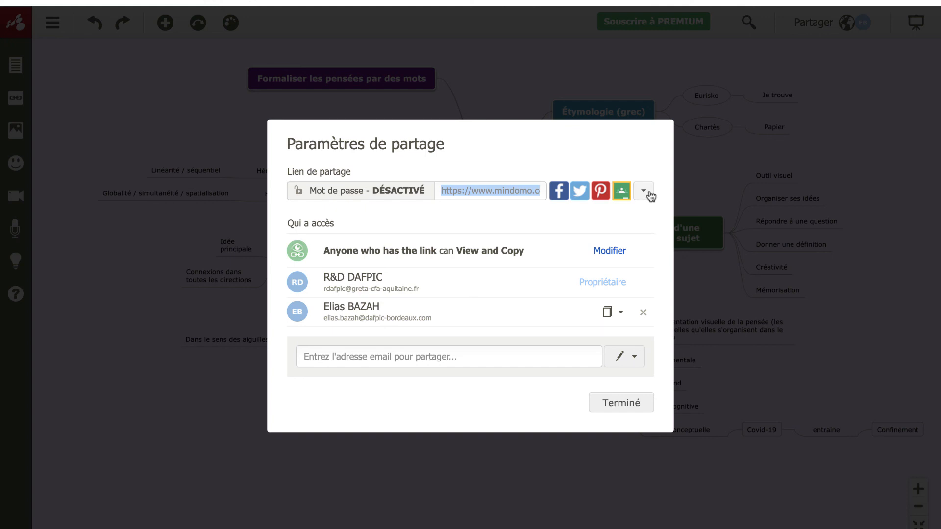
Step: Examine the display, embed and RSS link types and the editing rights option, and close the sharing settings
left_click(645, 194)
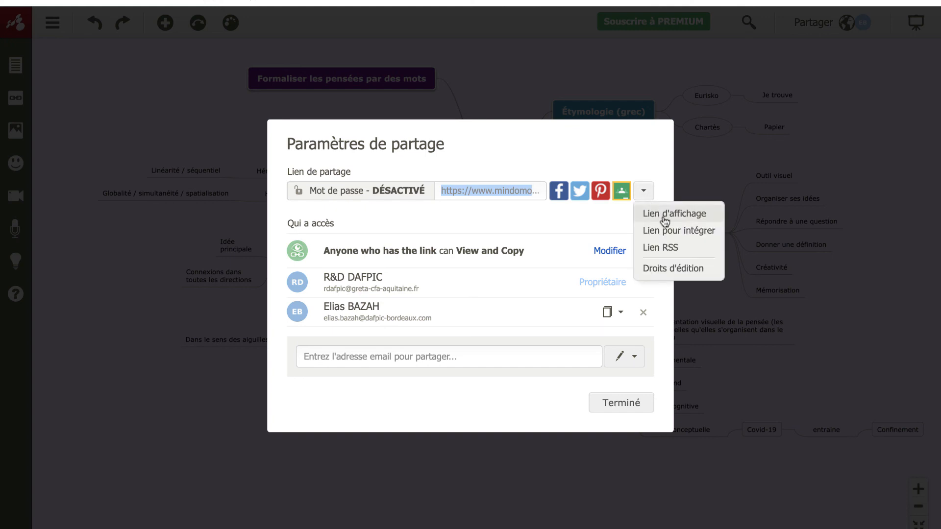
left_click(668, 230)
left_click(661, 271)
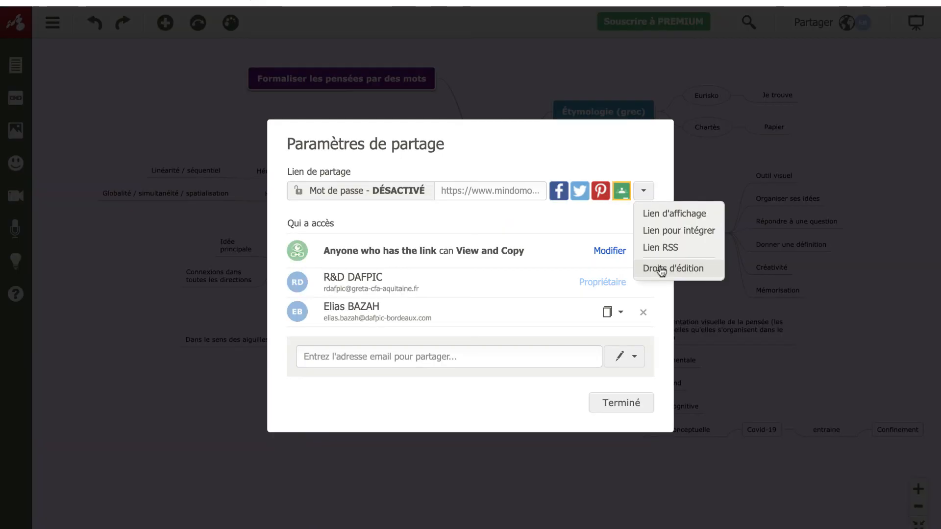
left_click(663, 269)
left_click(661, 269)
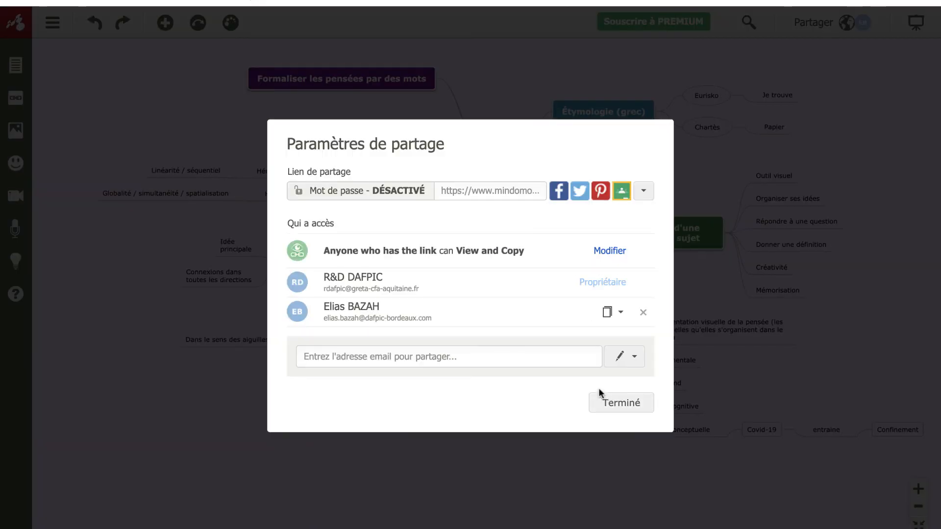
left_click(618, 408)
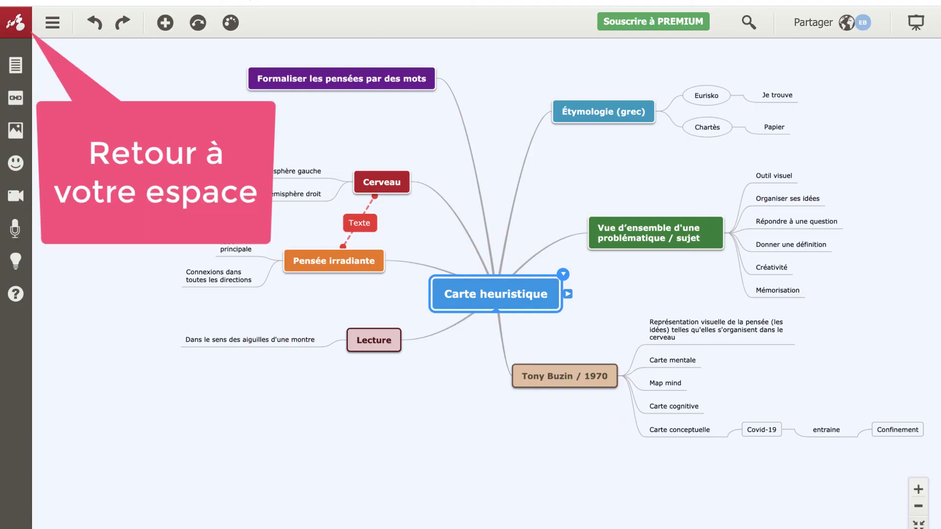
Step: Return to the map list and open the available actions for the "Carte heuristique" map
left_click(17, 27)
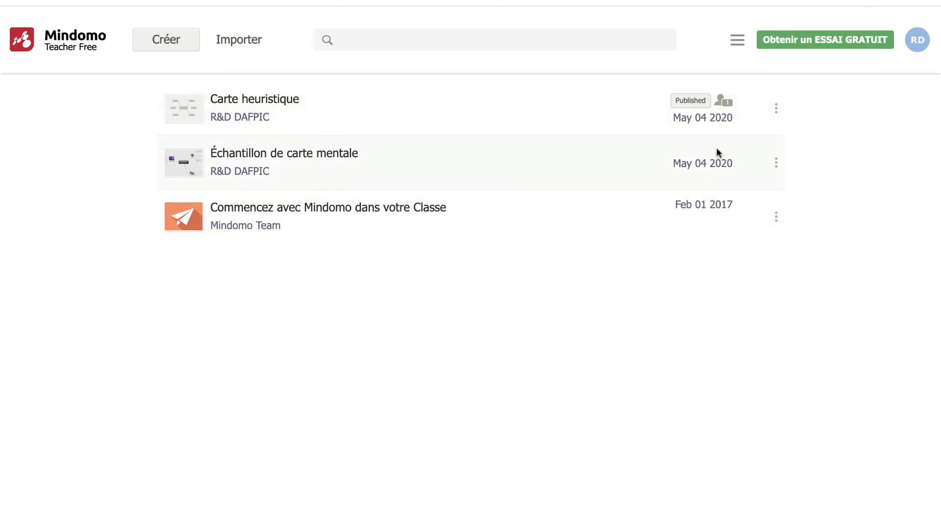
left_click(776, 109)
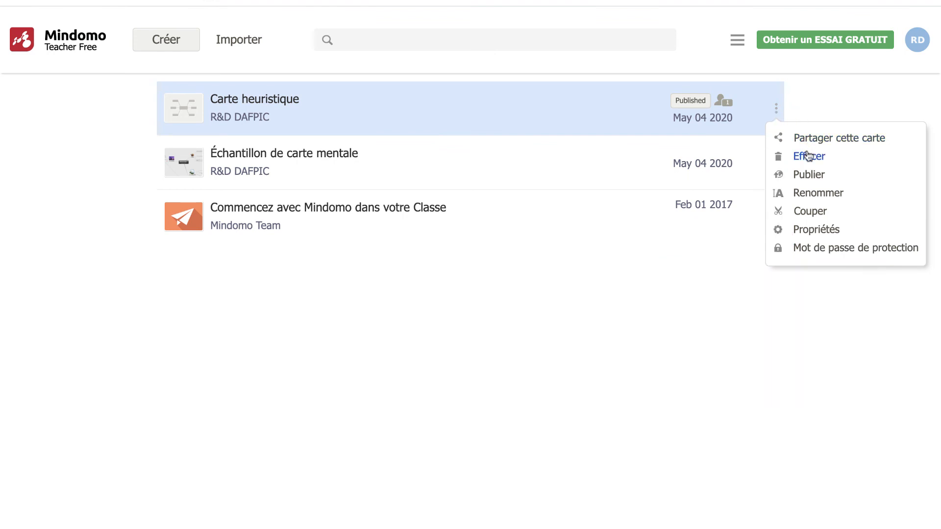